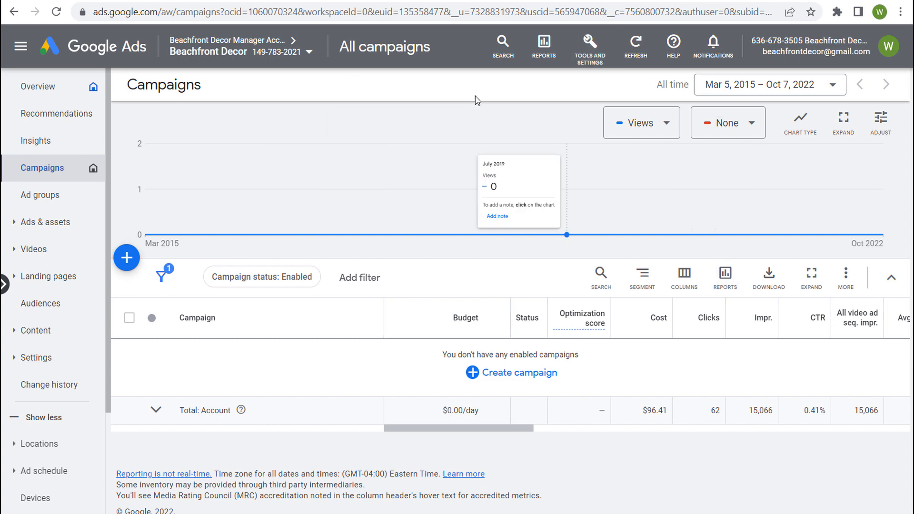
- Switch to YouTube, look through the Beachfront Decor channel's uploaded videos, and return to Google Ads
left_click(177, 1)
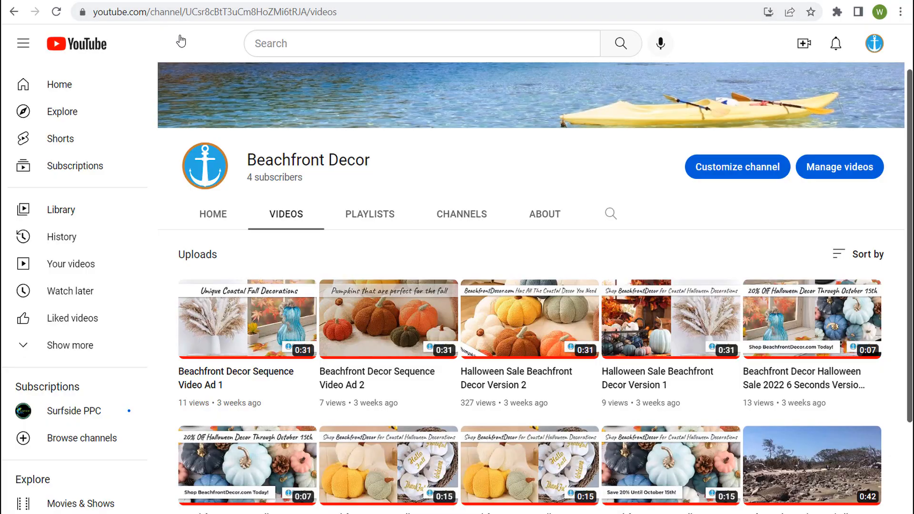
scroll(522, 233, "down", 1)
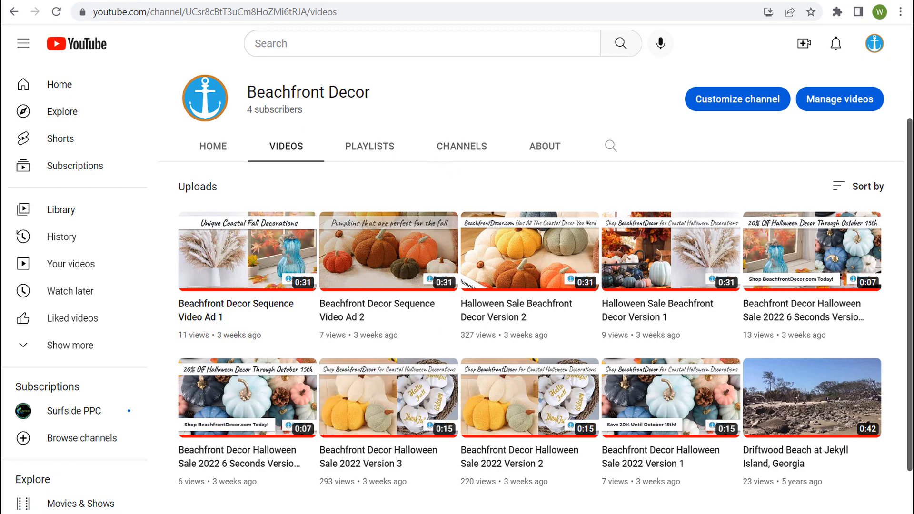
left_click(57, 1)
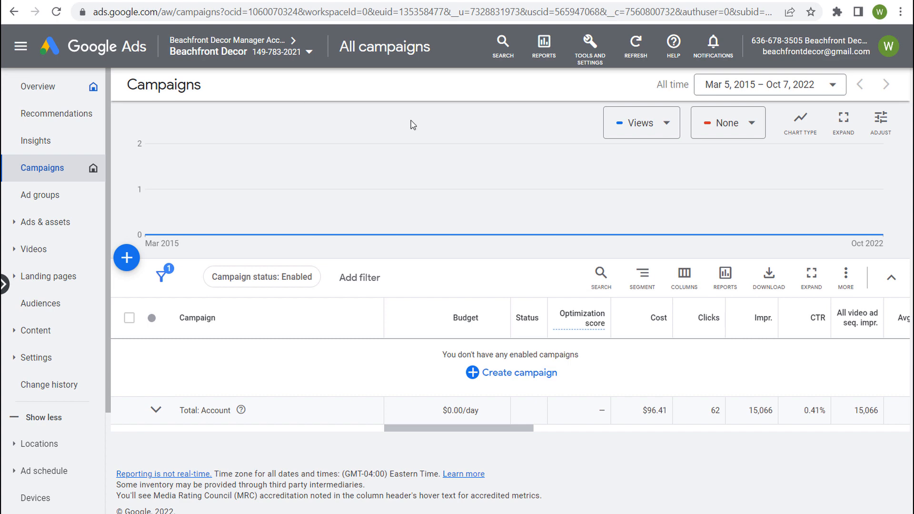
- Open the account's linked accounts and review the Google Analytics and YouTube links, including the linked YouTube channel's permissions
left_click(591, 58)
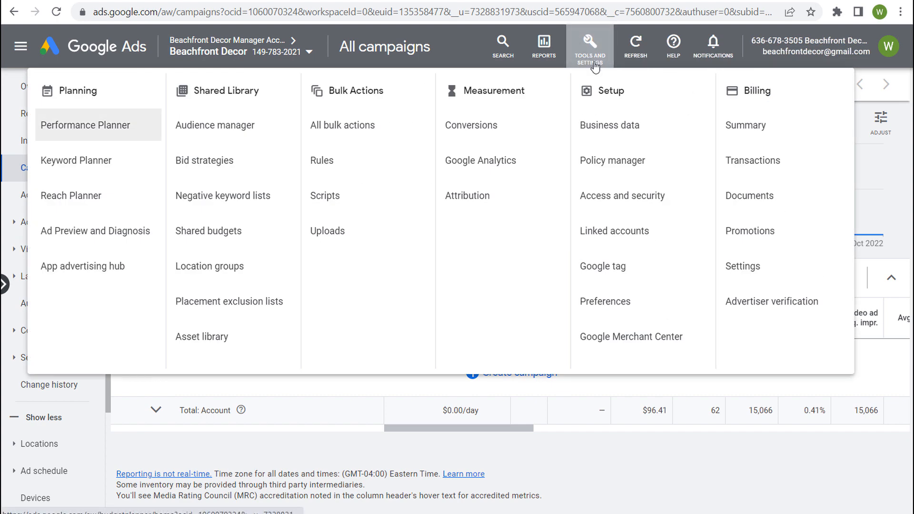
left_click(604, 234)
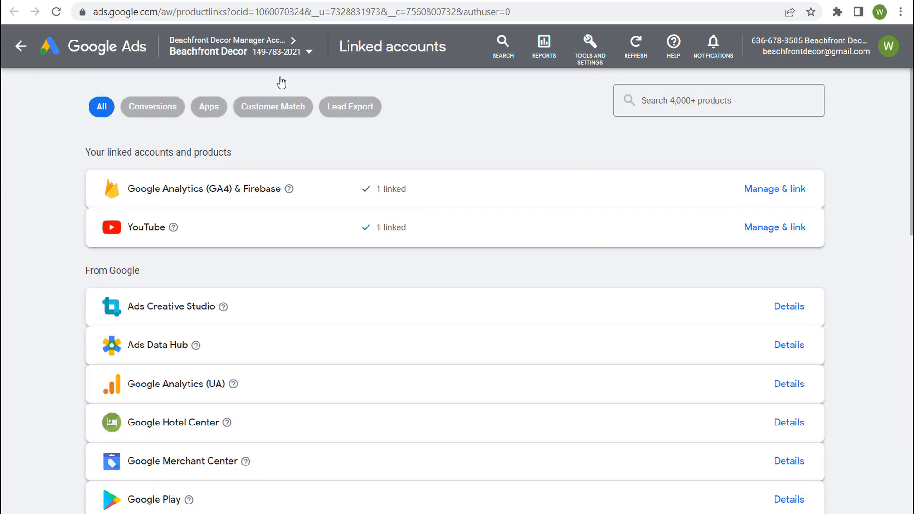
left_click_drag(128, 190, 233, 195)
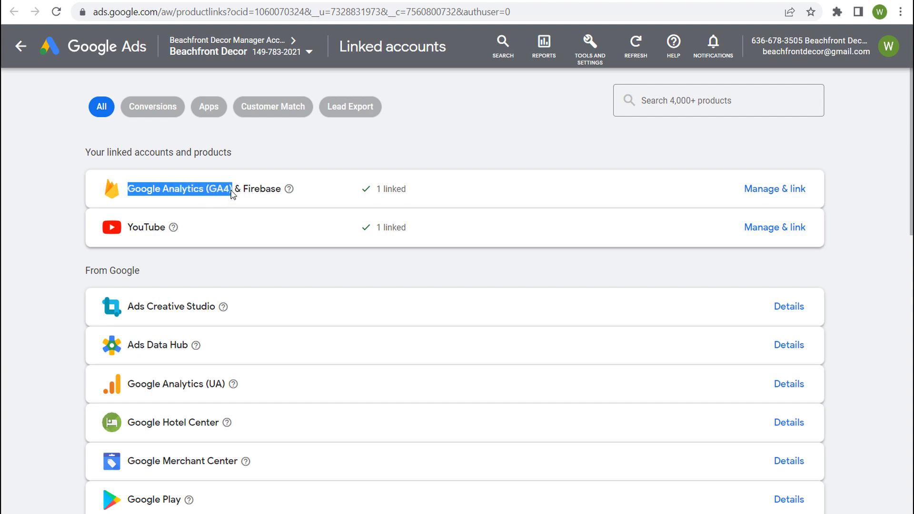
left_click(232, 194)
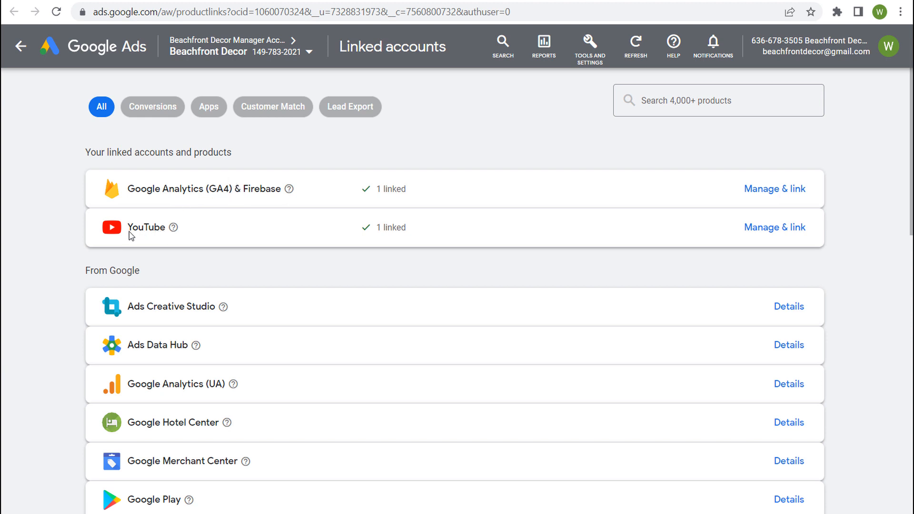
left_click_drag(130, 236, 167, 234)
left_click(779, 231)
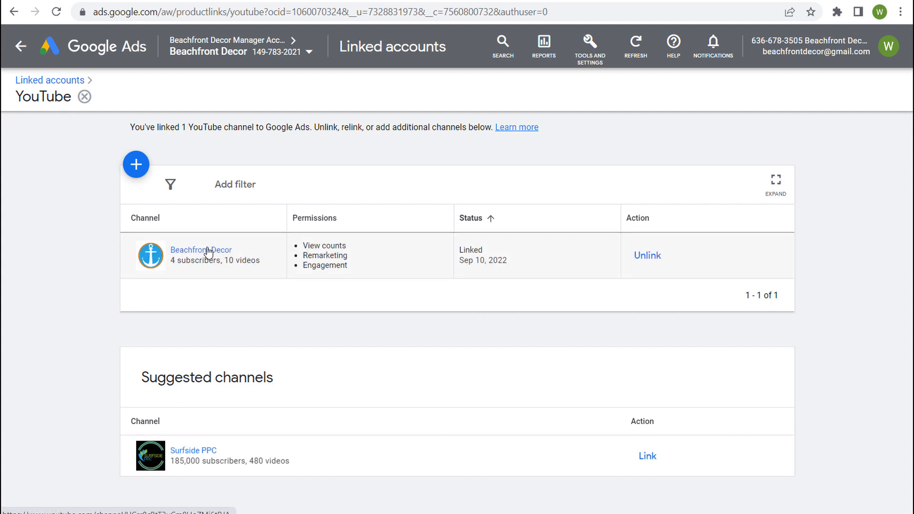
left_click_drag(304, 245, 369, 270)
left_click(381, 267)
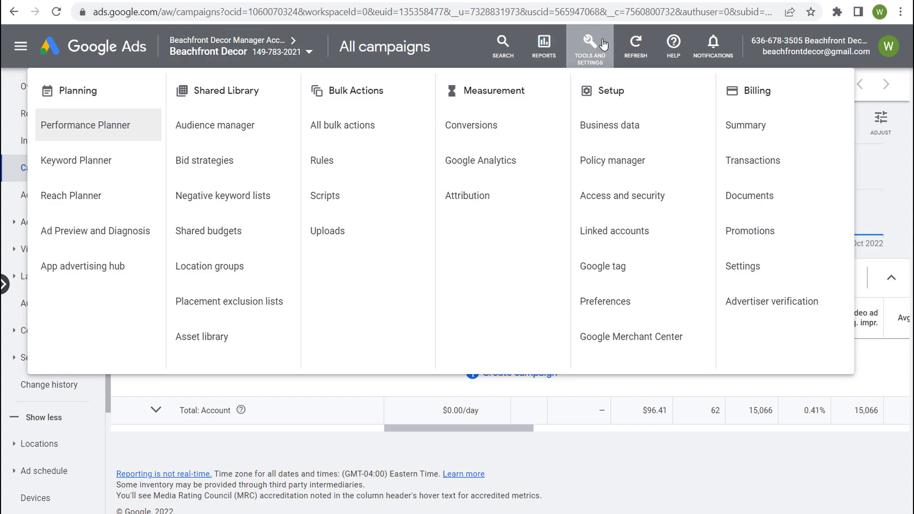
- Review the account's conversion actions in the Conversions summary, and return to the campaigns overview
left_click(475, 126)
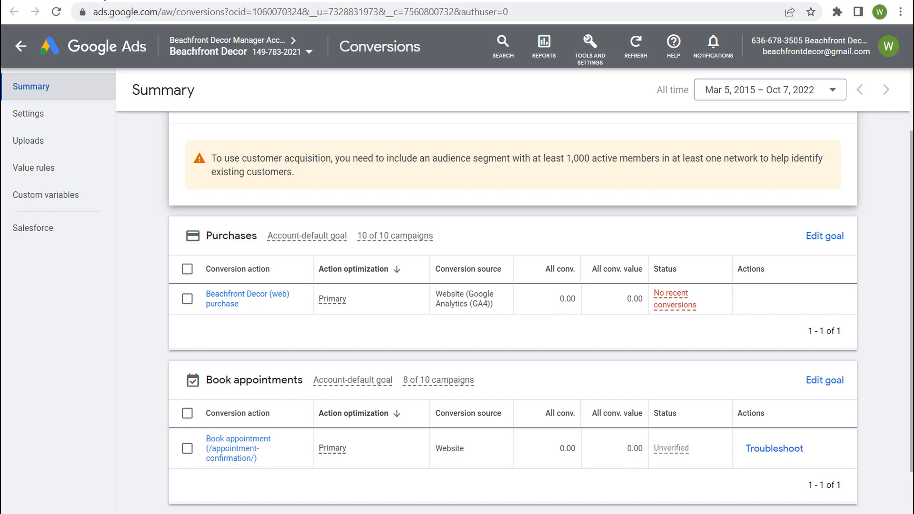
key("ctrl+shift+Tab")
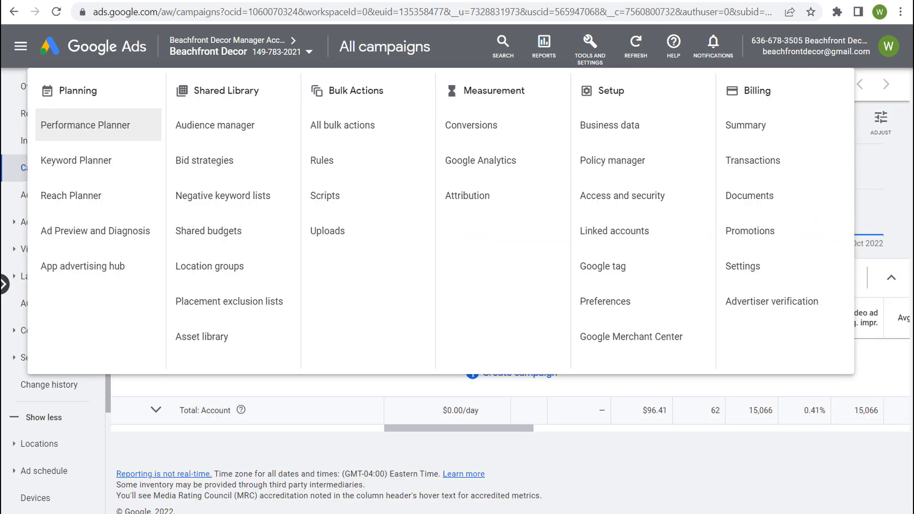
left_click(422, 439)
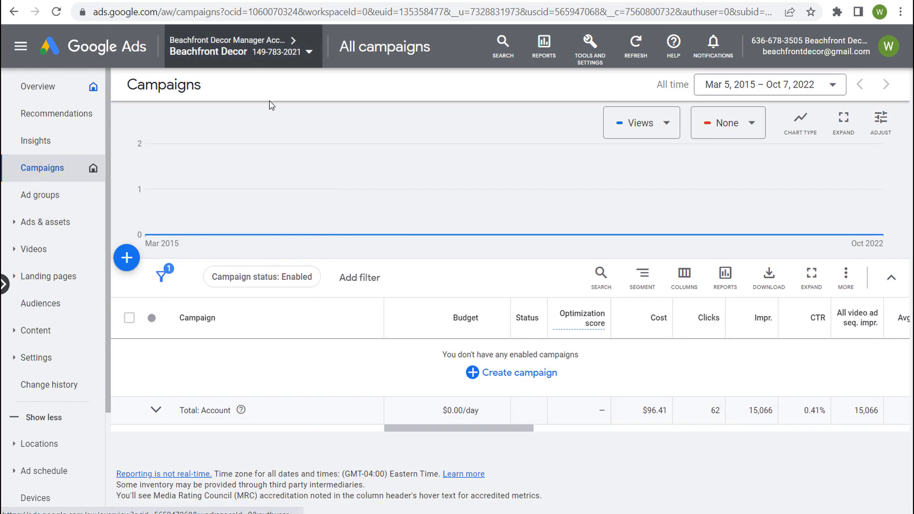
- Start creating a new campaign with the Sales objective
left_click(479, 373)
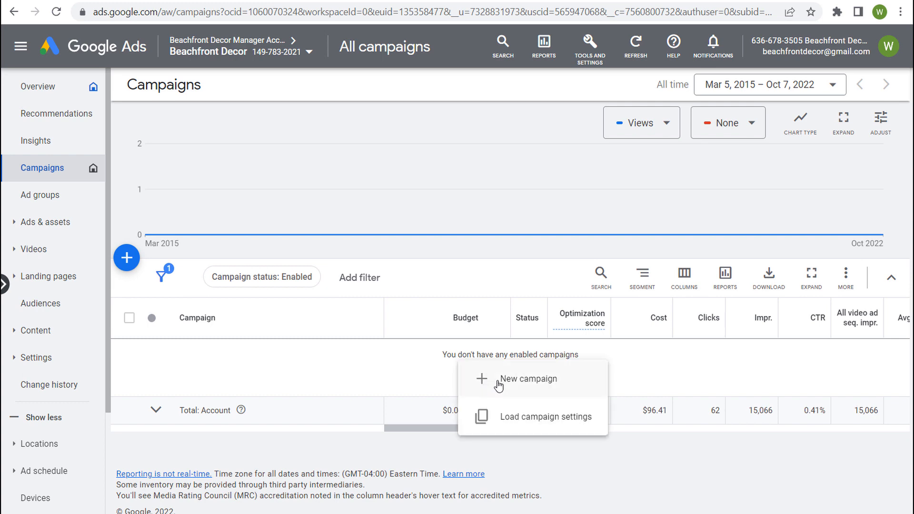
left_click(488, 383)
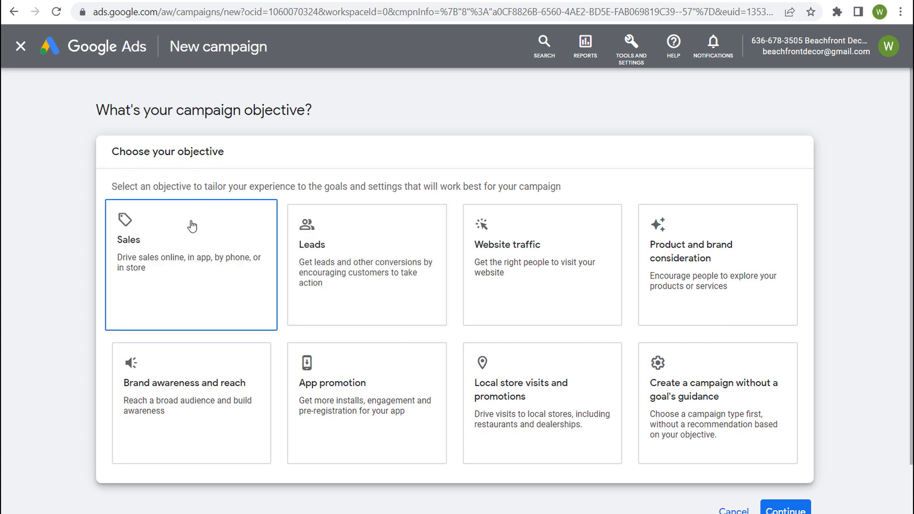
left_click(183, 249)
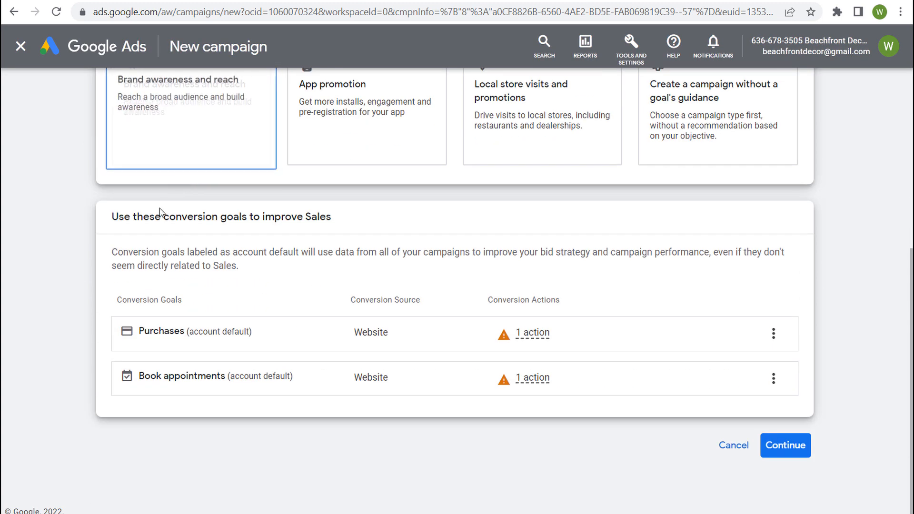
- Remove the Book appointments conversion goal from the new campaign, keeping only Purchases
left_click_drag(119, 300, 212, 298)
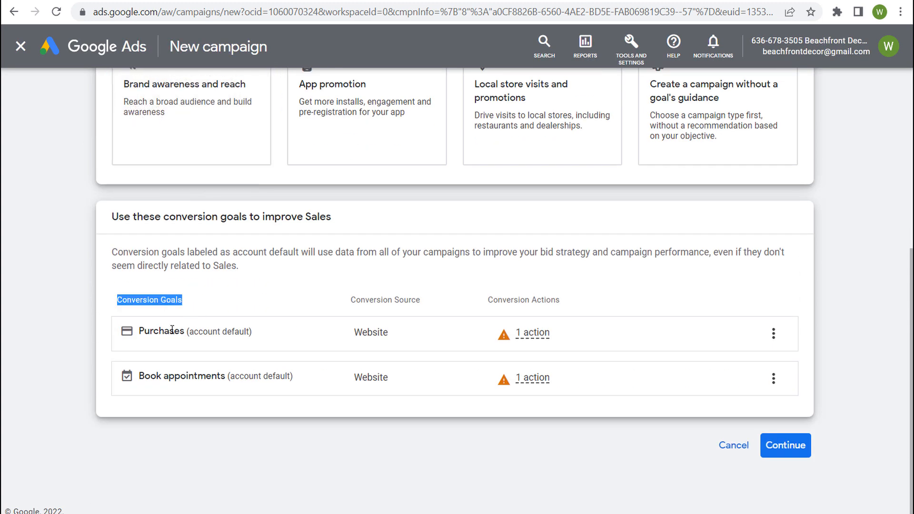
left_click(774, 378)
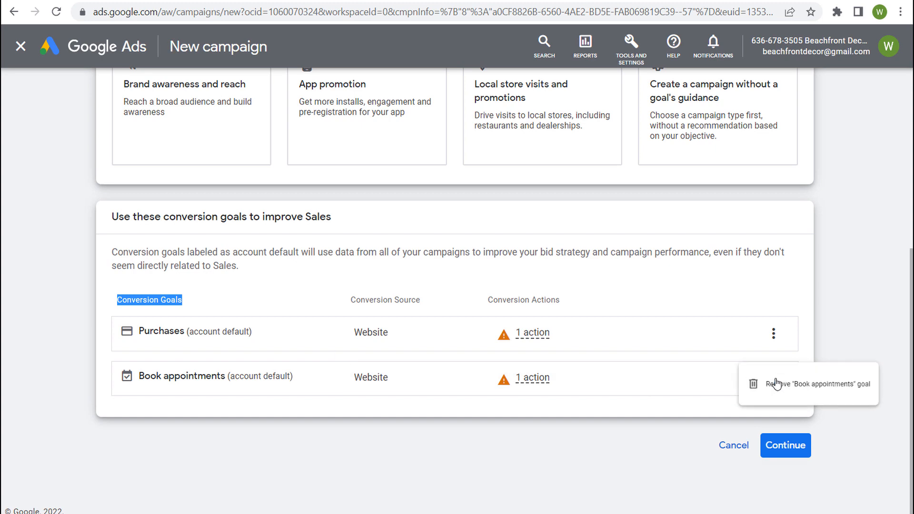
left_click(788, 389)
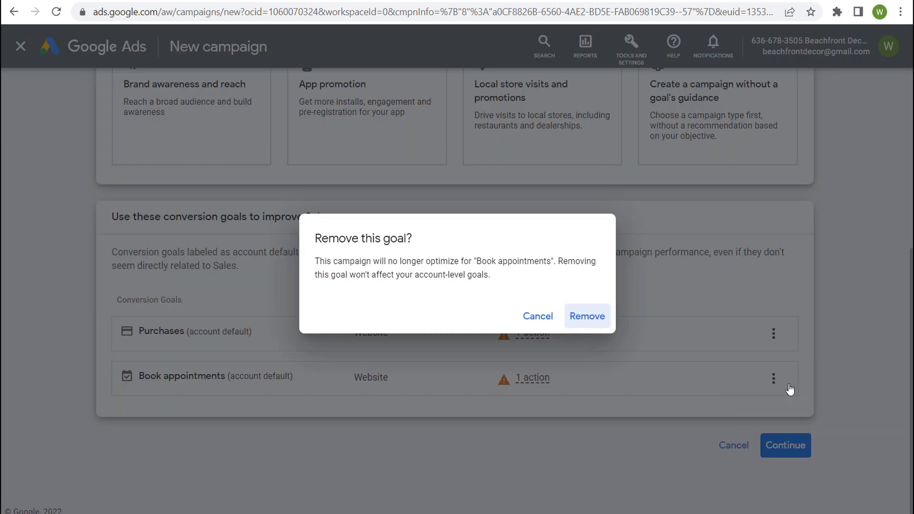
left_click(578, 315)
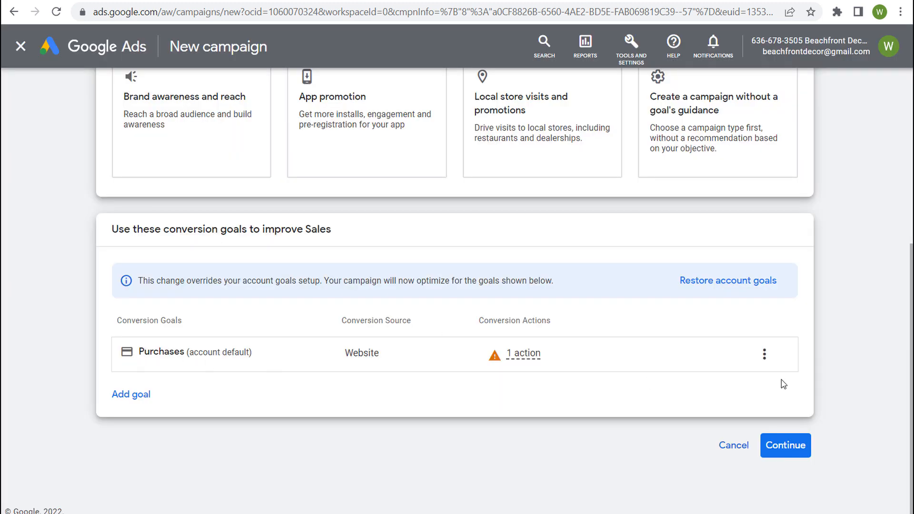
- Accept the conversion goals, choose Video as the campaign type, and continue to the campaign settings
left_click(783, 444)
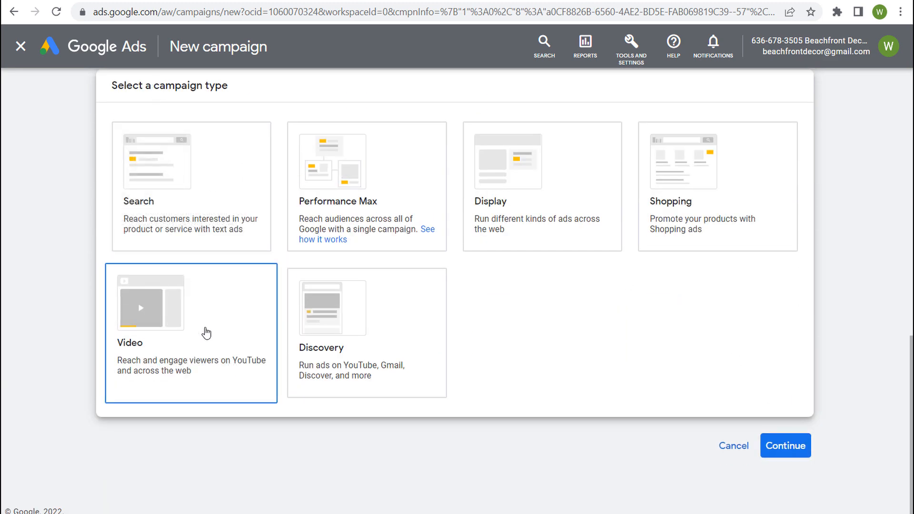
left_click(203, 332)
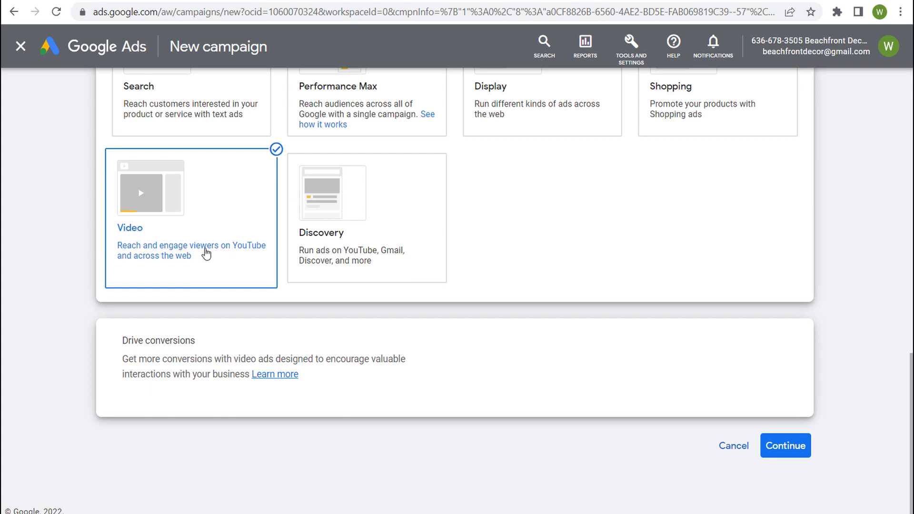
left_click(794, 445)
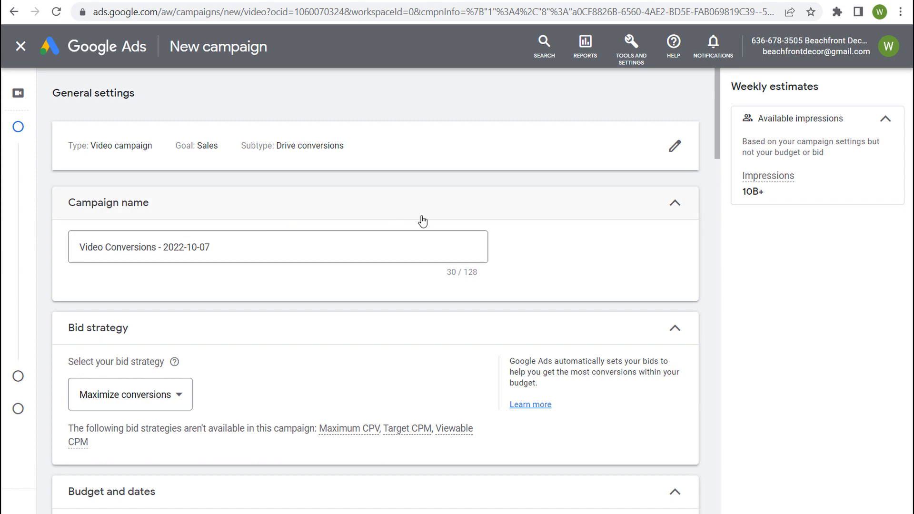
- Set the bid strategy to Target CPA with a target of $20.00
scroll(351, 280, "down", 2)
scroll(352, 280, "down", 2)
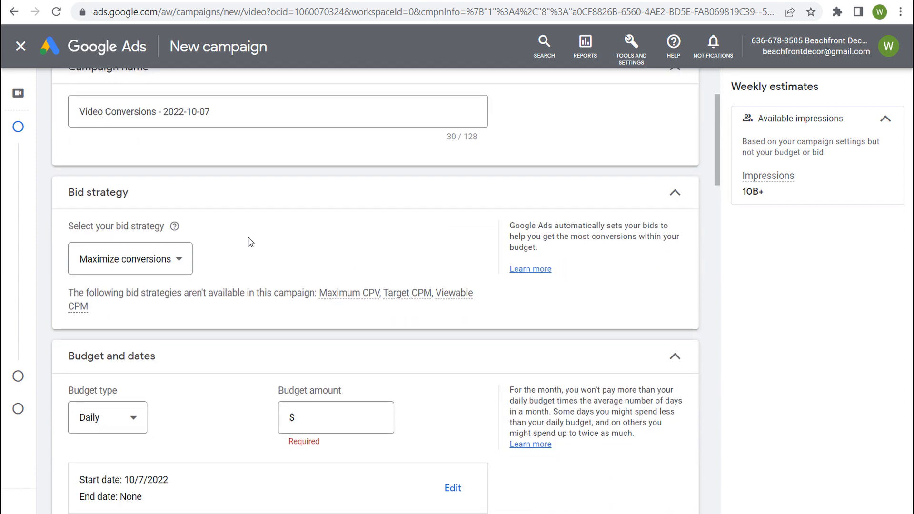
left_click(176, 268)
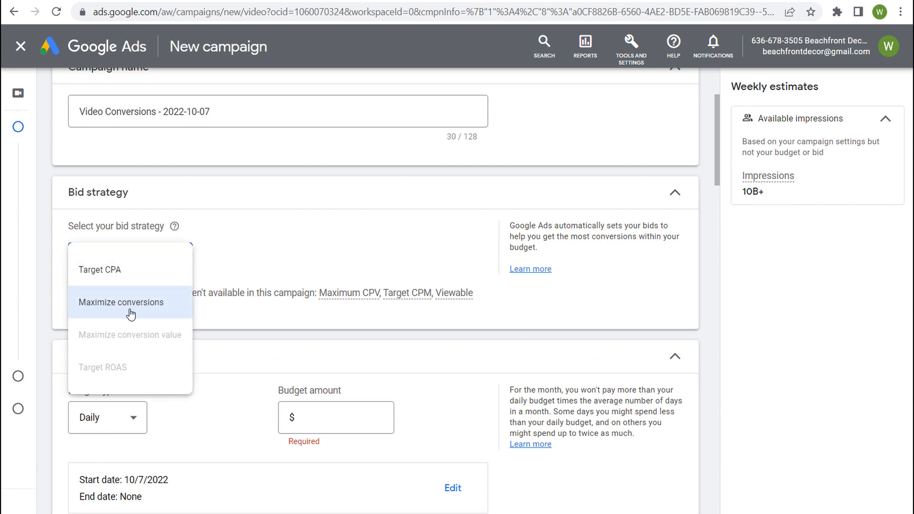
left_click(119, 273)
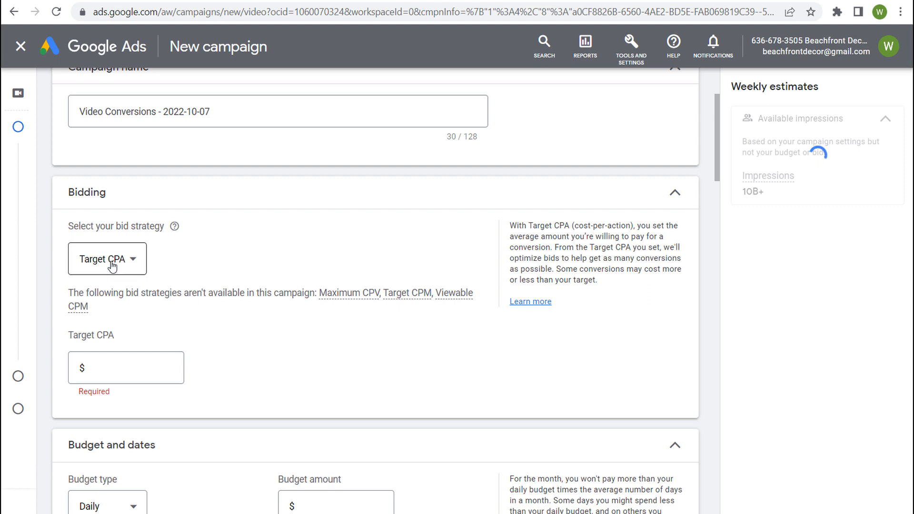
left_click(135, 370)
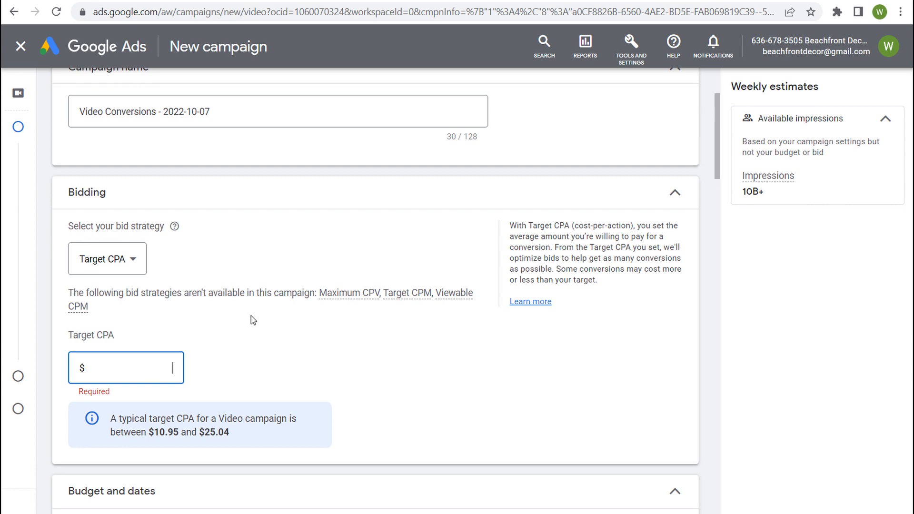
type("20.00")
left_click(253, 344)
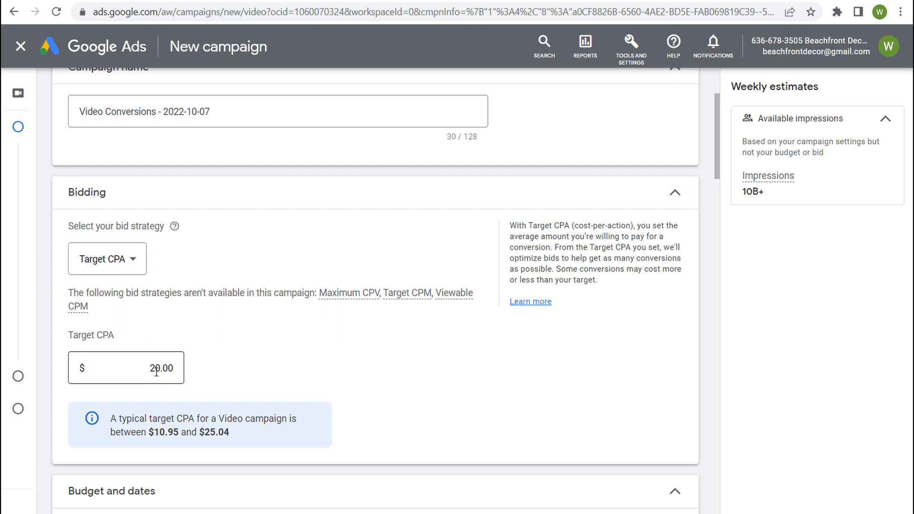
- Keep the budget type as Daily and set the budget amount to $50.00
scroll(403, 340, "down", 5)
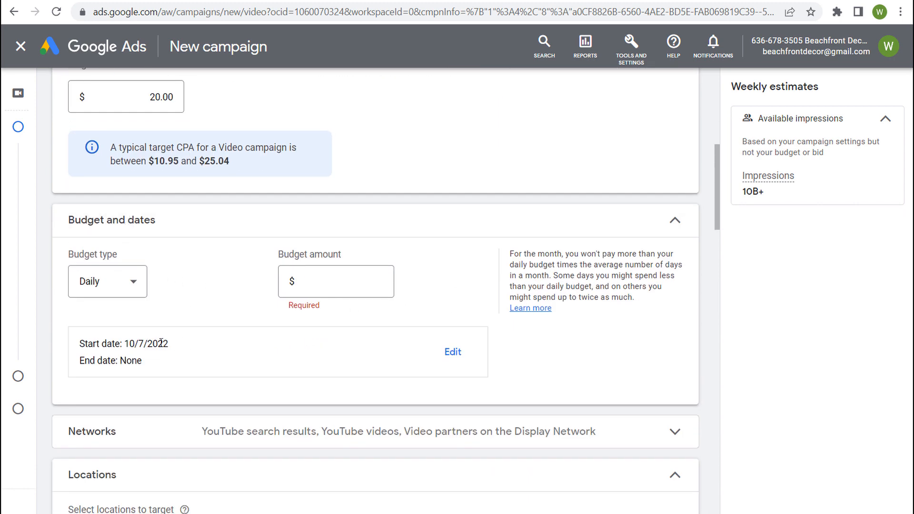
left_click(130, 288)
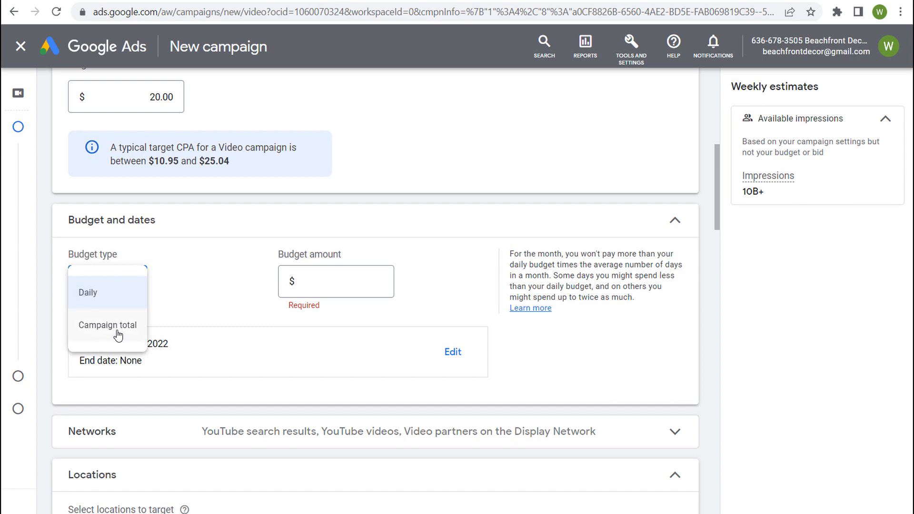
left_click(105, 301)
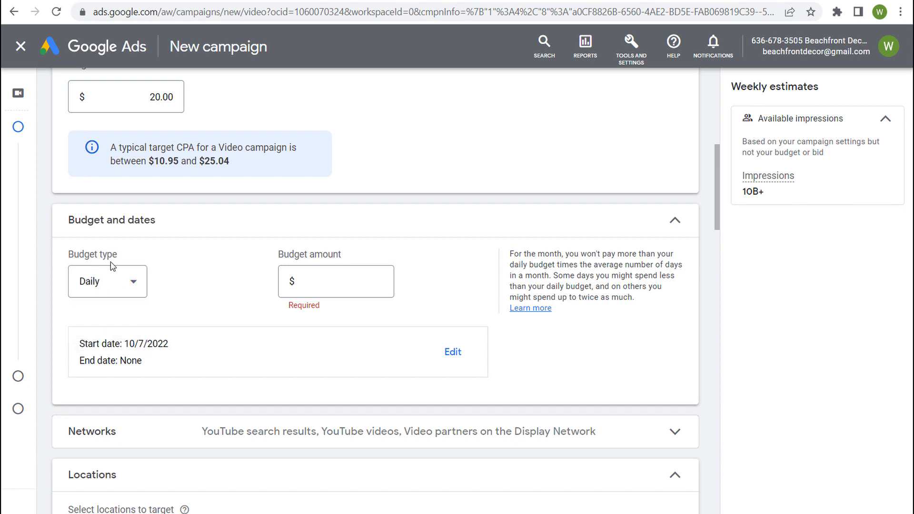
left_click(332, 285)
type("50.00")
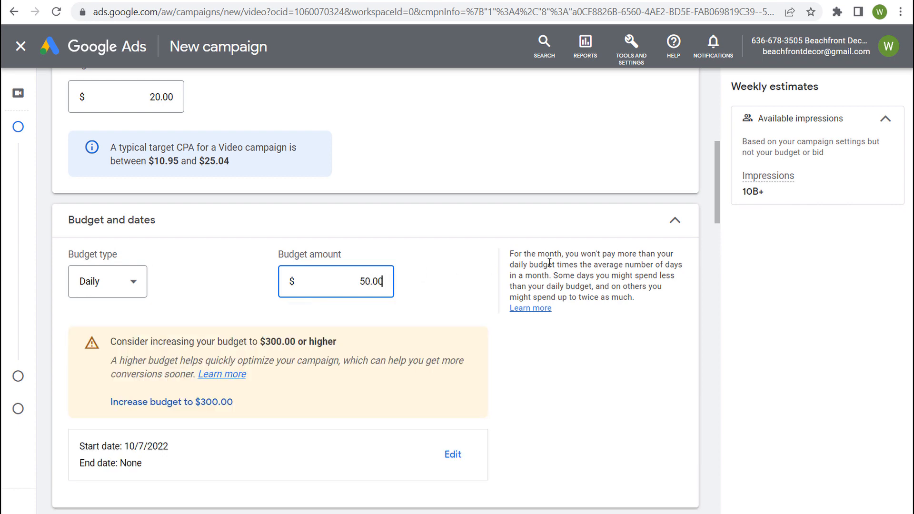
left_click(557, 254)
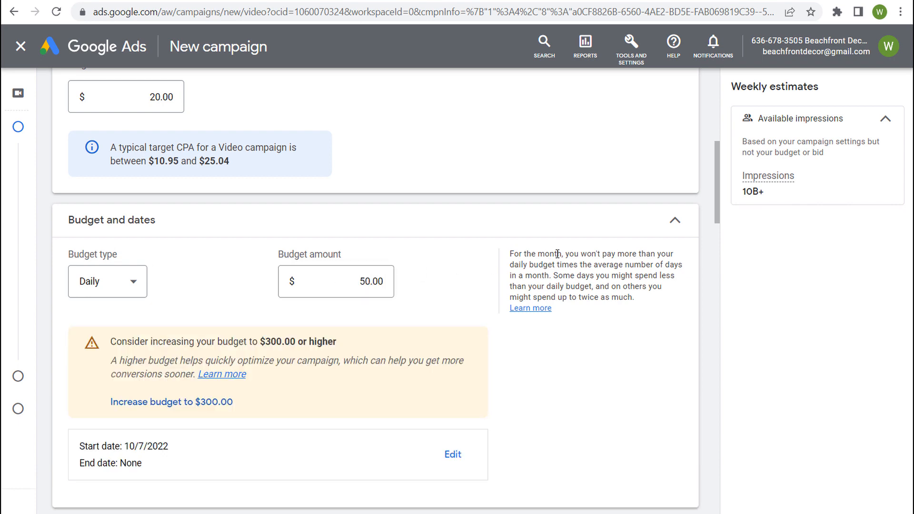
left_click(328, 284)
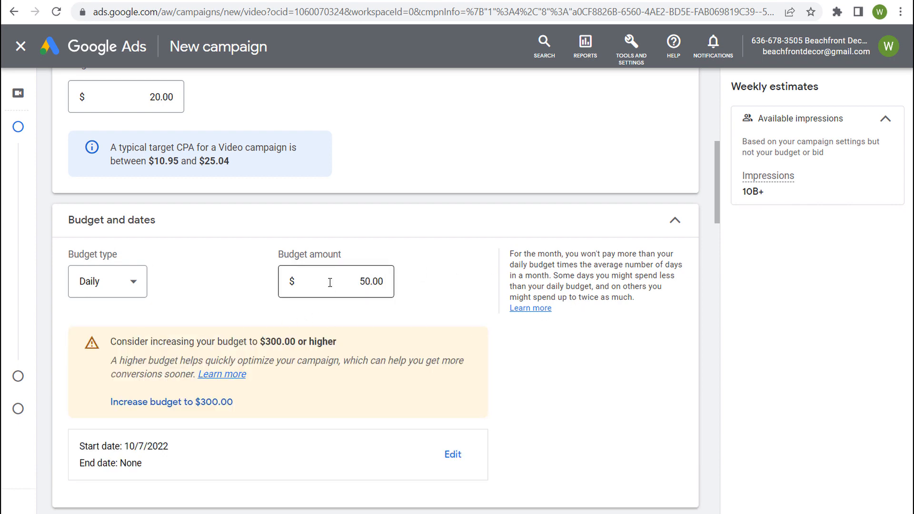
left_click(588, 274)
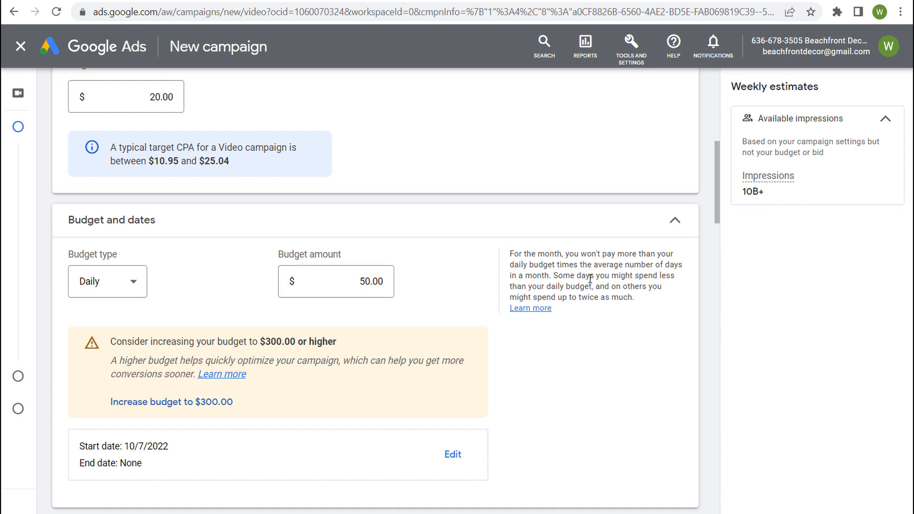
scroll(590, 279, "down", 5)
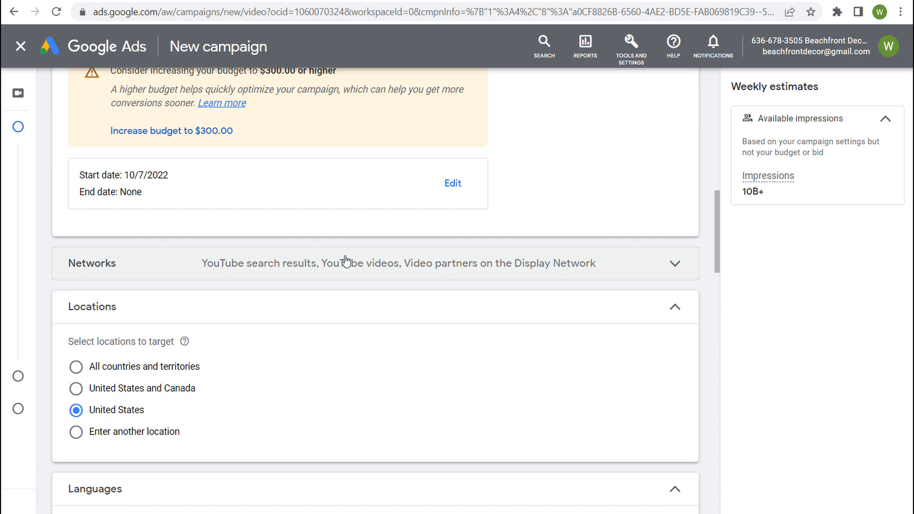
- Examine the campaign's network, location, language and inventory type settings, keeping their current selections
left_click(345, 261)
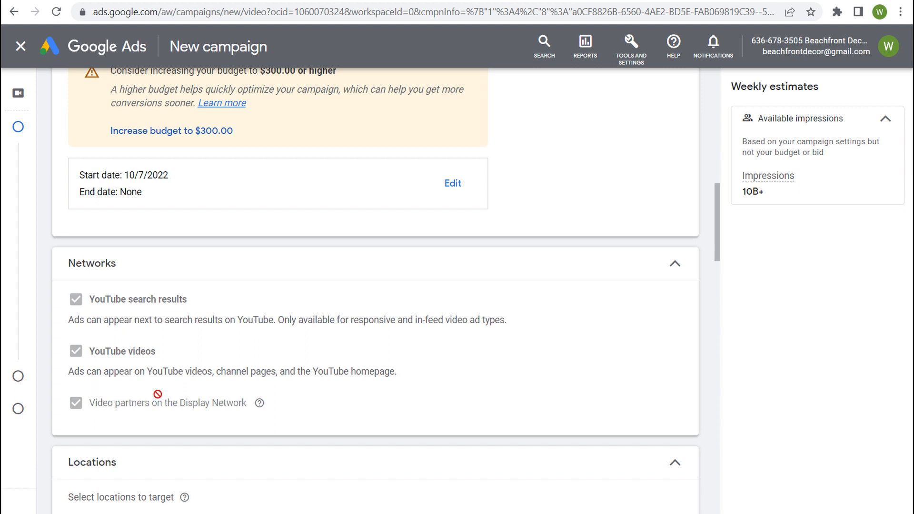
left_click(674, 264)
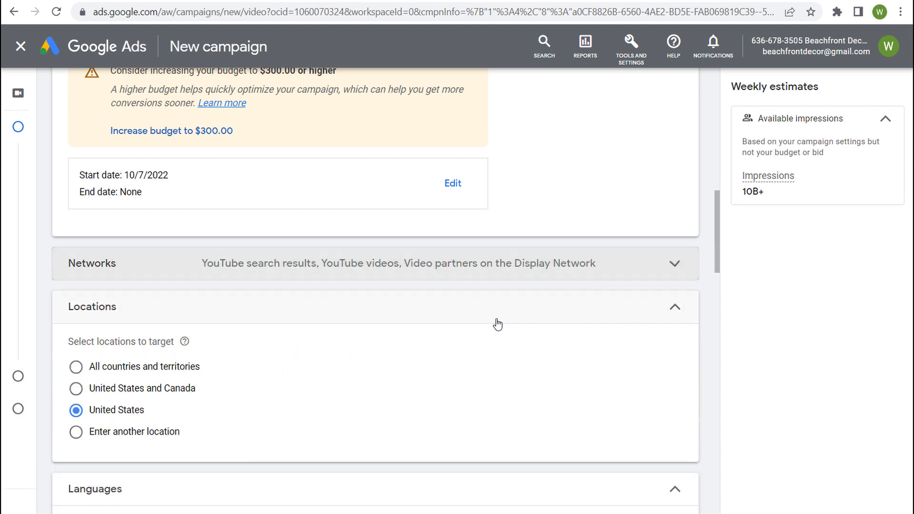
scroll(496, 322, "down", 1)
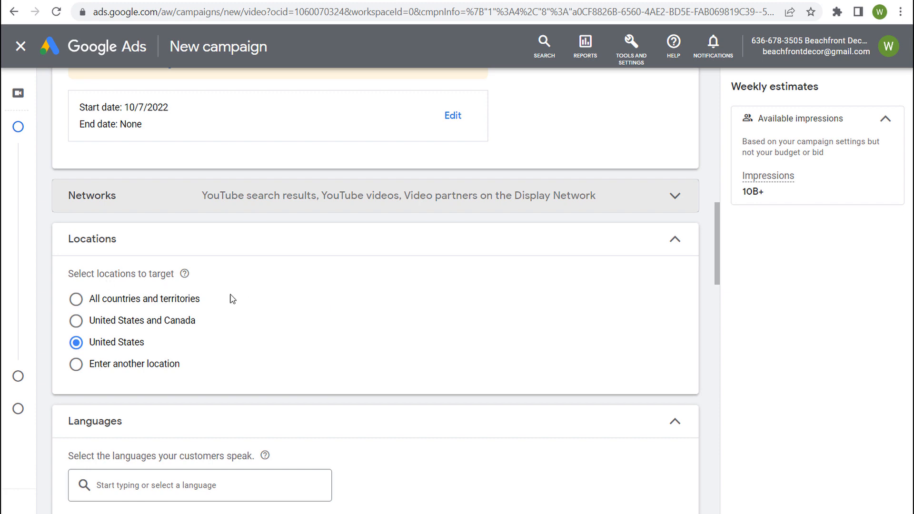
scroll(361, 314, "down", 4)
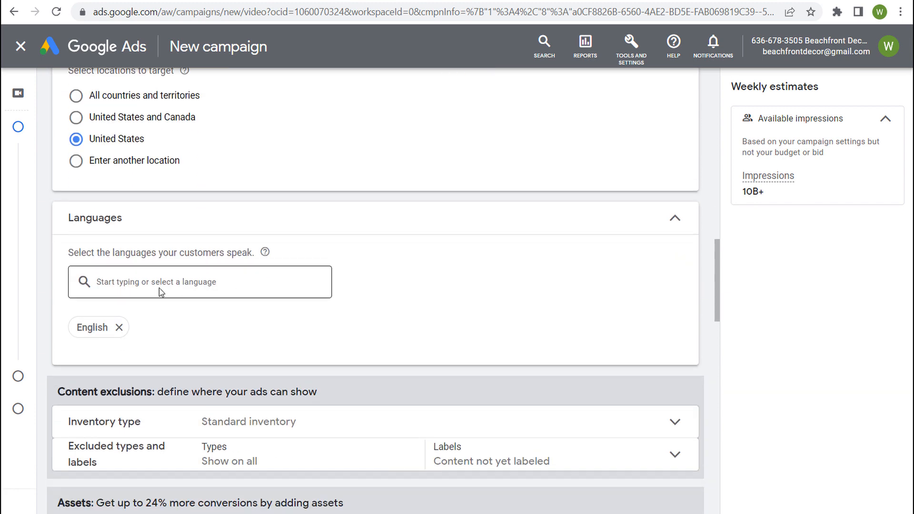
left_click_drag(108, 252, 224, 256)
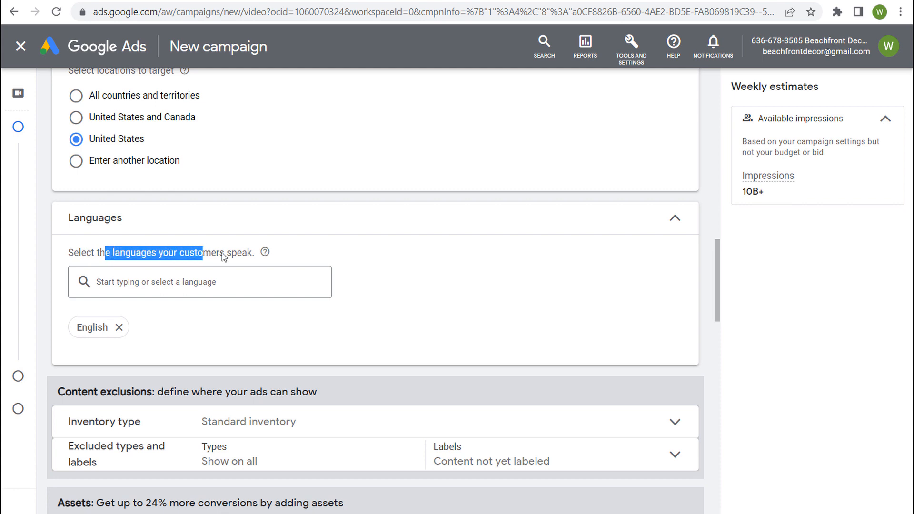
left_click(452, 277)
scroll(458, 289, "down", 3)
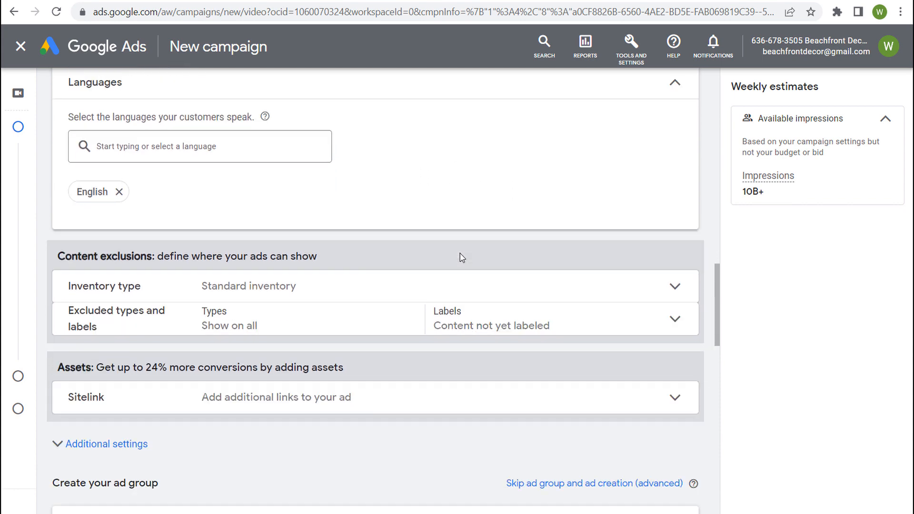
left_click(434, 287)
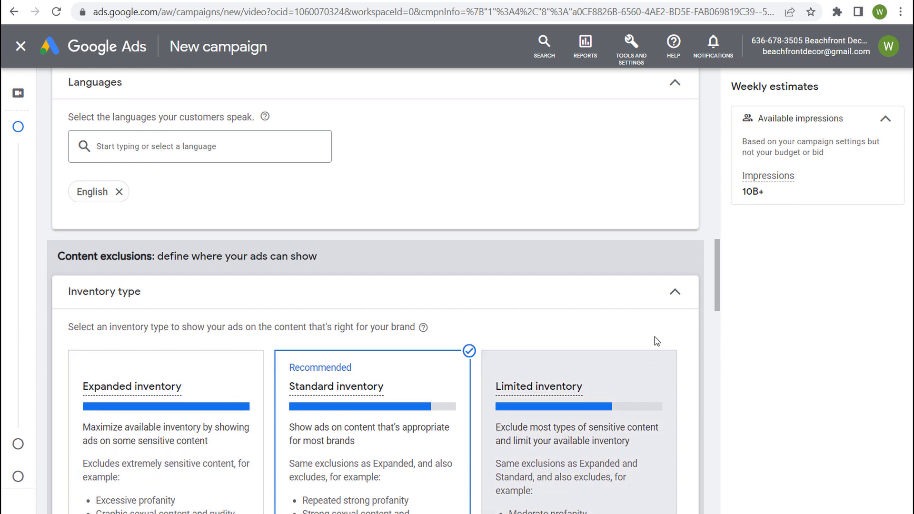
scroll(676, 307, "down", 3)
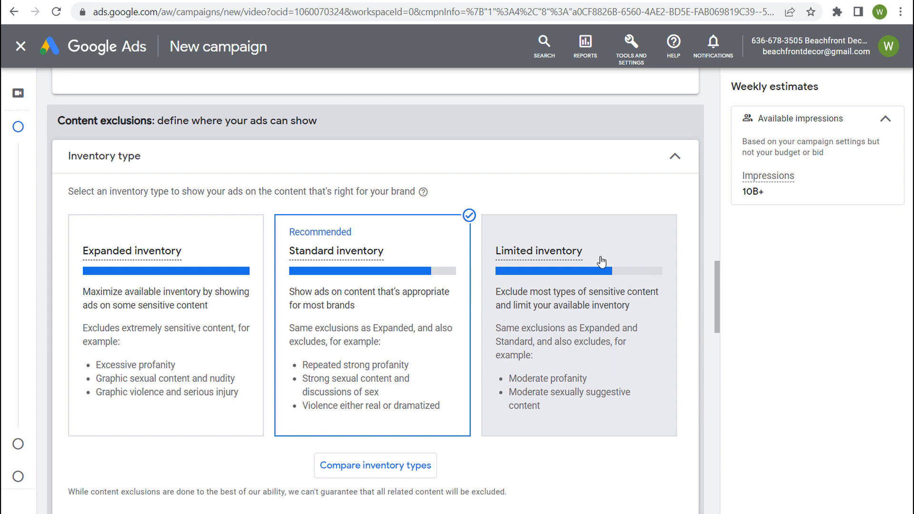
left_click(674, 156)
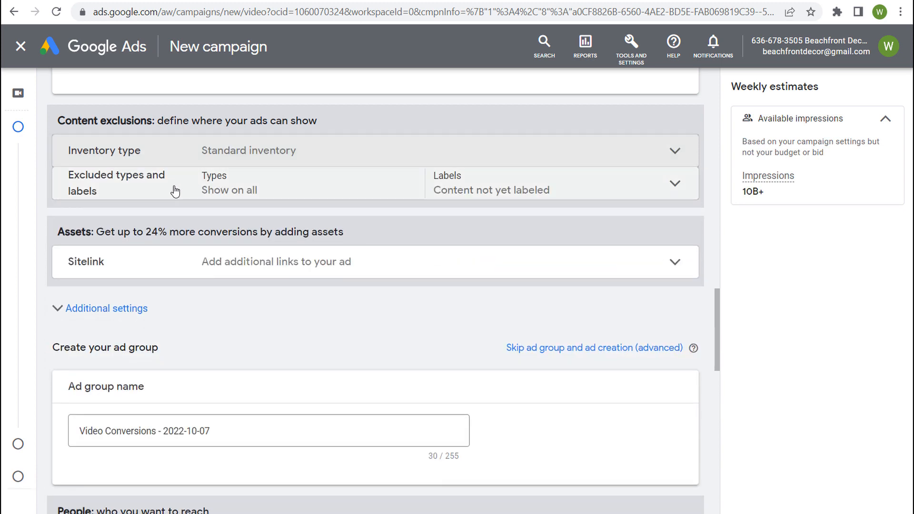
- Exclude the digital content labels DL-G: General audiences and Content suitable for families from the campaign
left_click(143, 194)
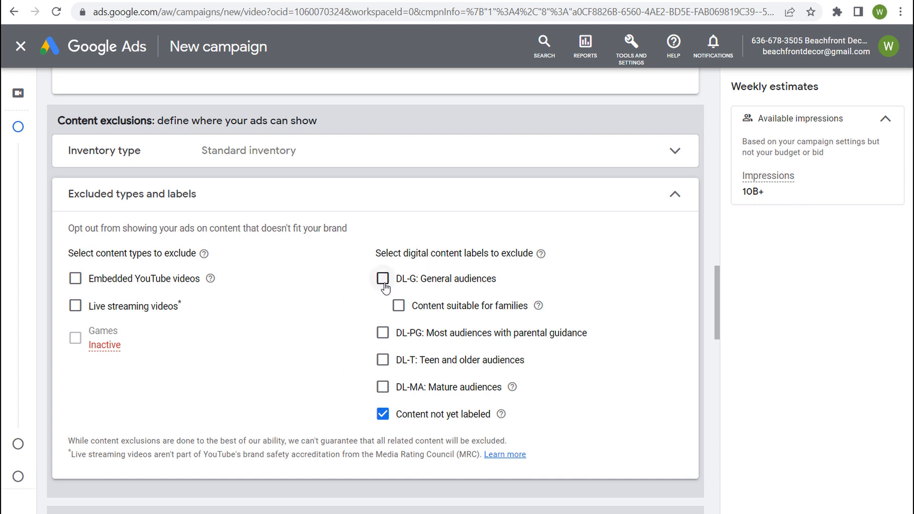
left_click(398, 306)
left_click(399, 306)
left_click(398, 306)
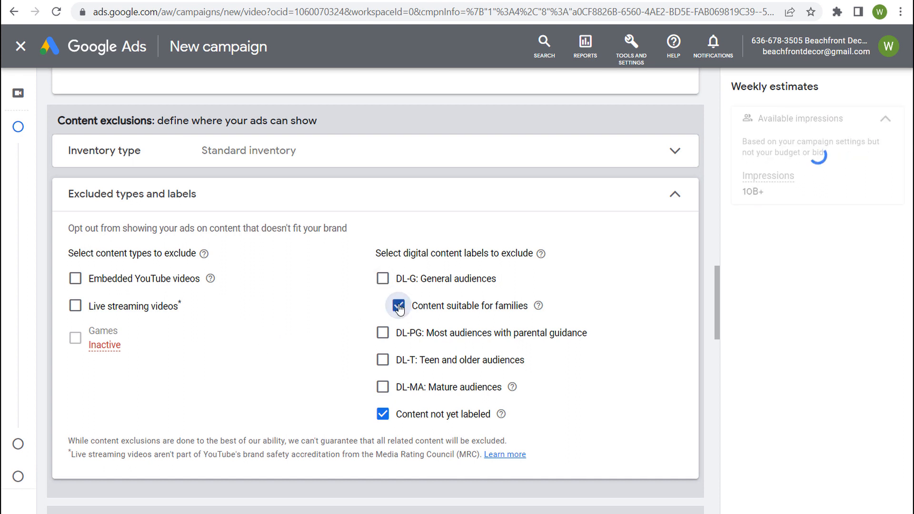
left_click(383, 280)
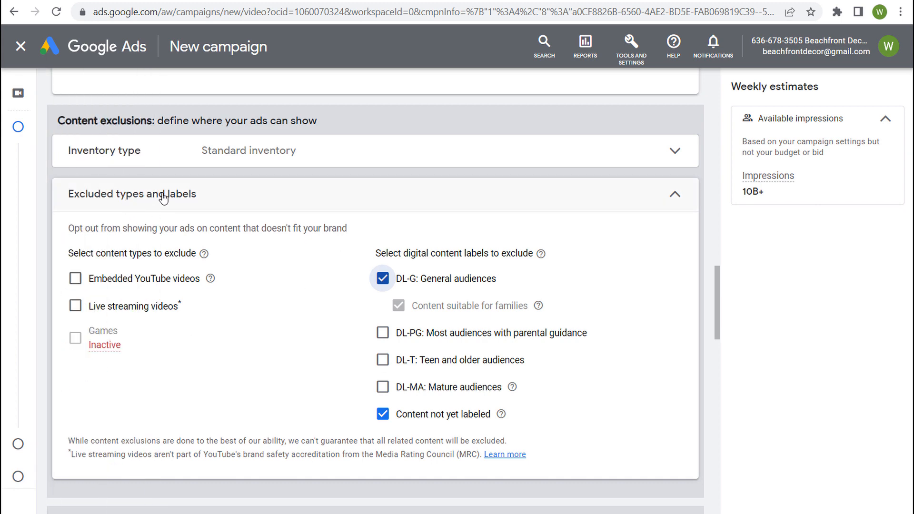
left_click(677, 205)
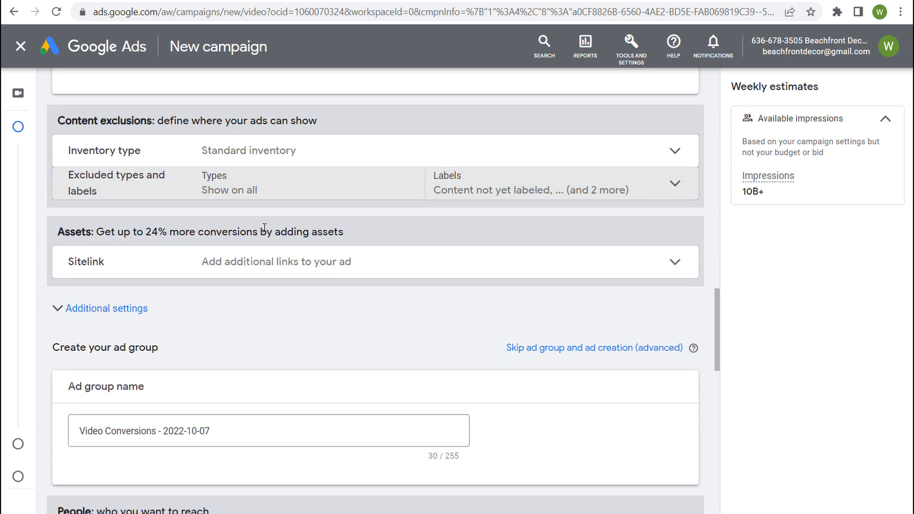
- Add the existing Beachfront Decor Shop and Fall Beach Decor sitelinks to the campaign's assets
left_click(542, 259)
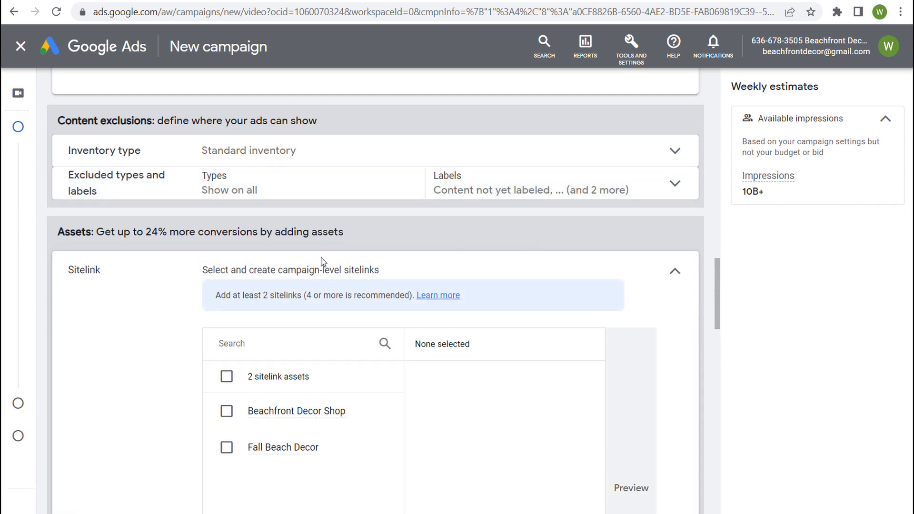
scroll(184, 343, "down", 4)
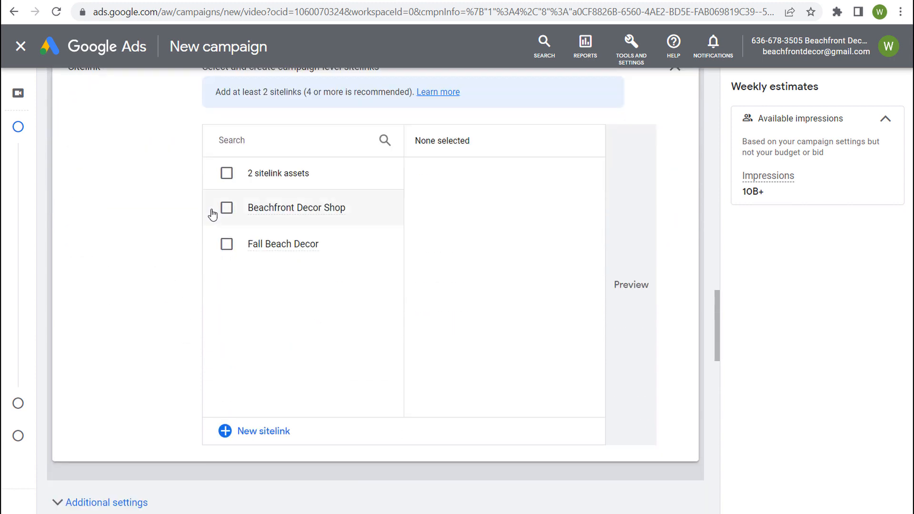
left_click(227, 209)
left_click(226, 244)
scroll(167, 323, "up", 3)
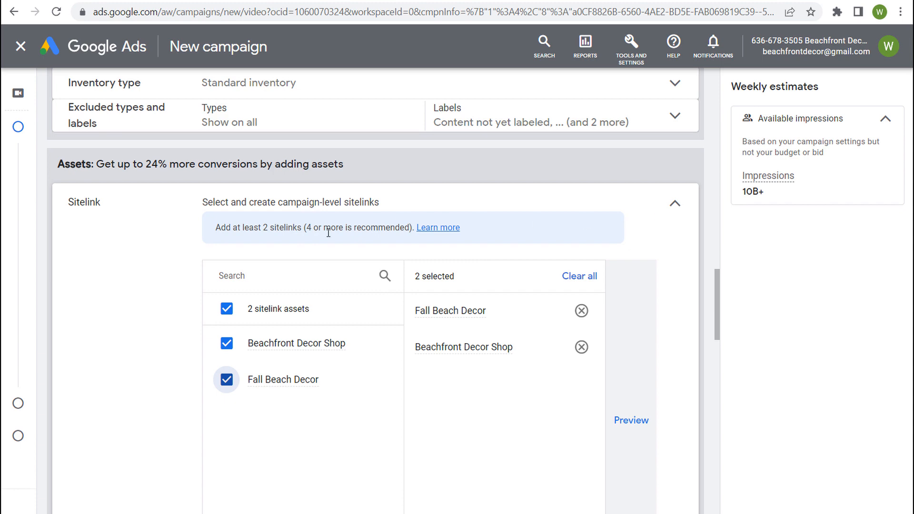
left_click_drag(307, 227, 366, 225)
left_click(373, 224)
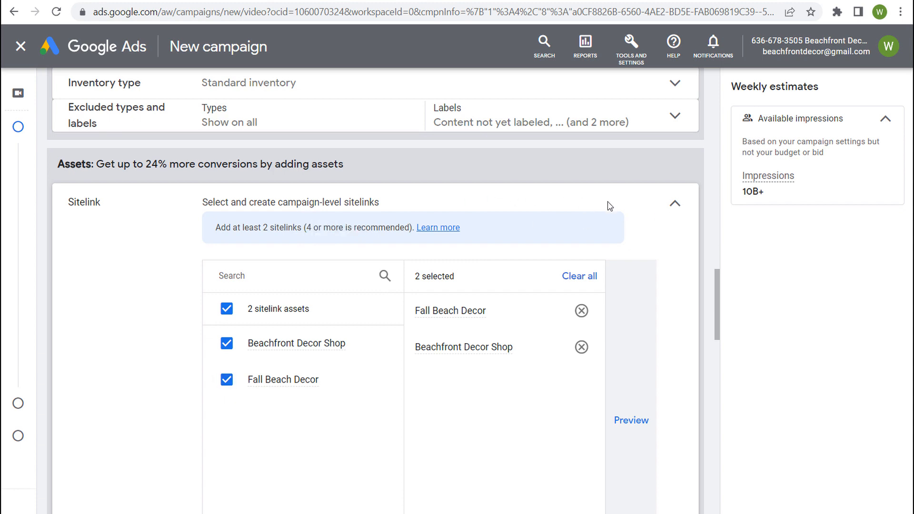
left_click(673, 207)
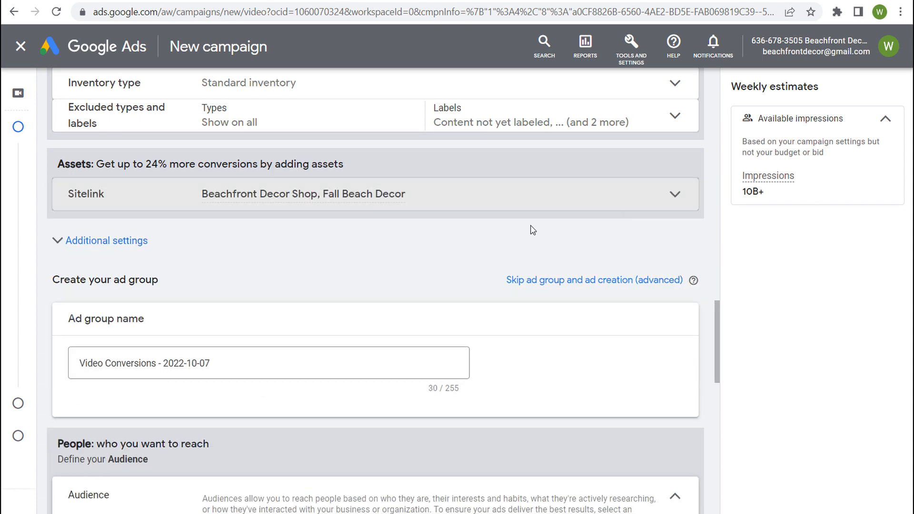
- Keep all eligible devices in the additional settings and cap view frequency at 3 views per day
left_click(126, 245)
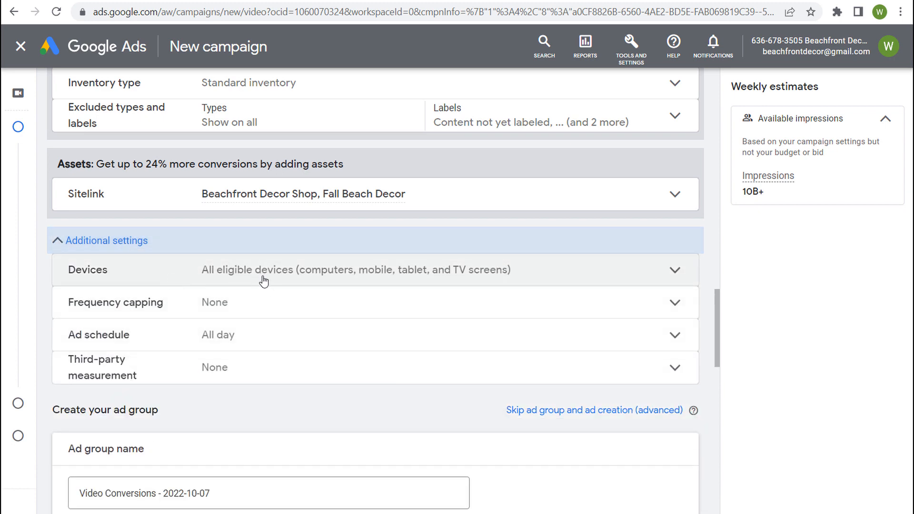
left_click(510, 269)
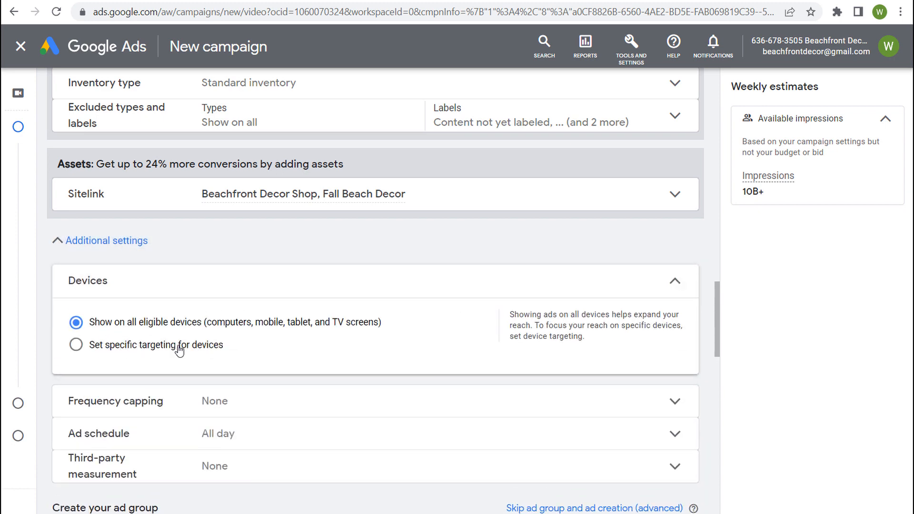
left_click(265, 405)
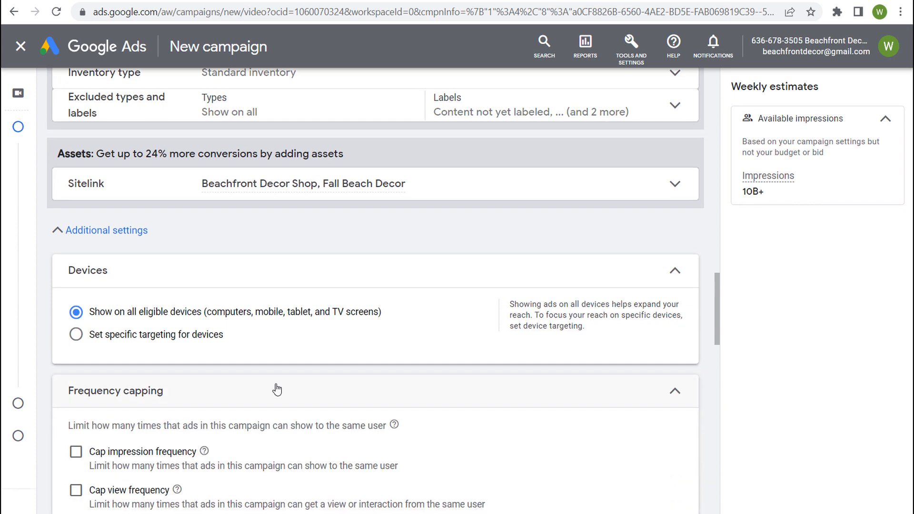
scroll(246, 319, "down", 3)
left_click(76, 365)
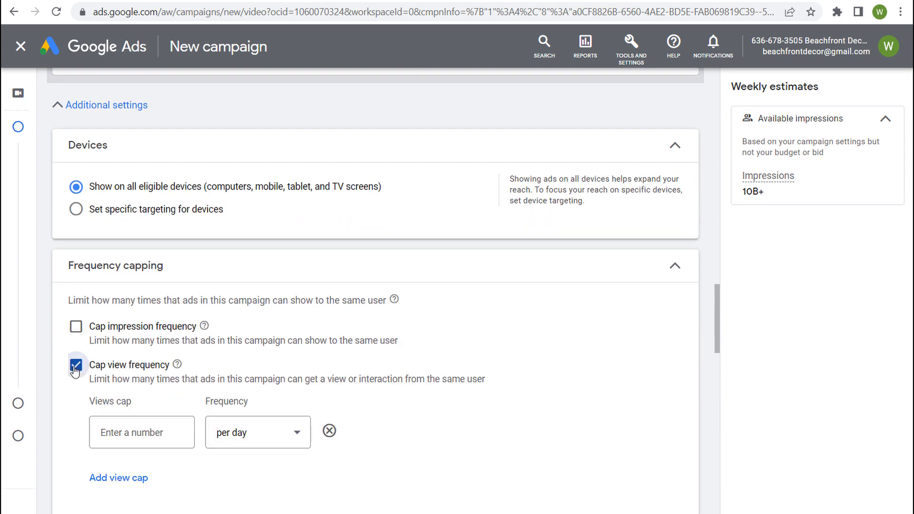
left_click(143, 432)
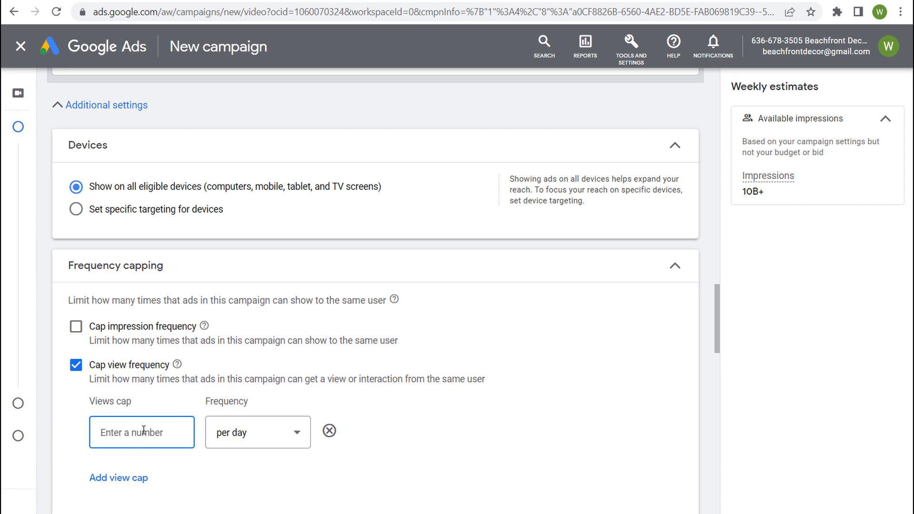
type("3")
left_click(490, 435)
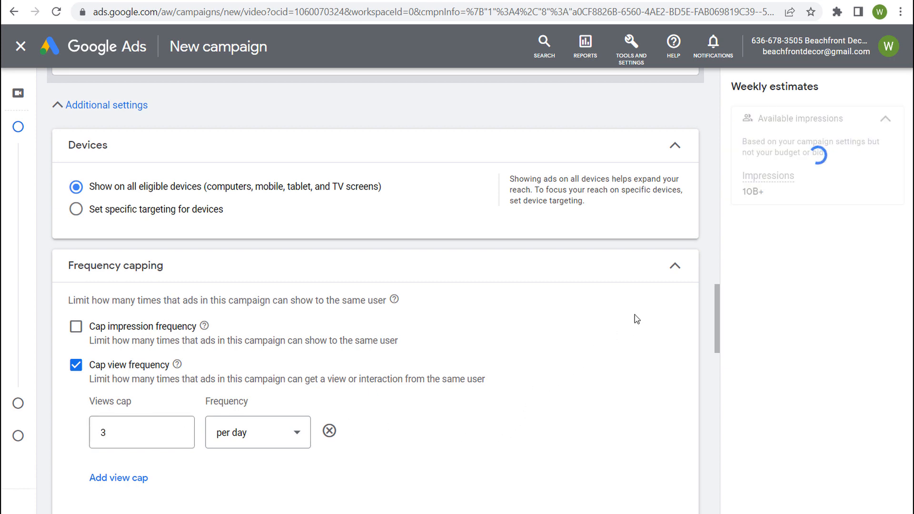
left_click(674, 268)
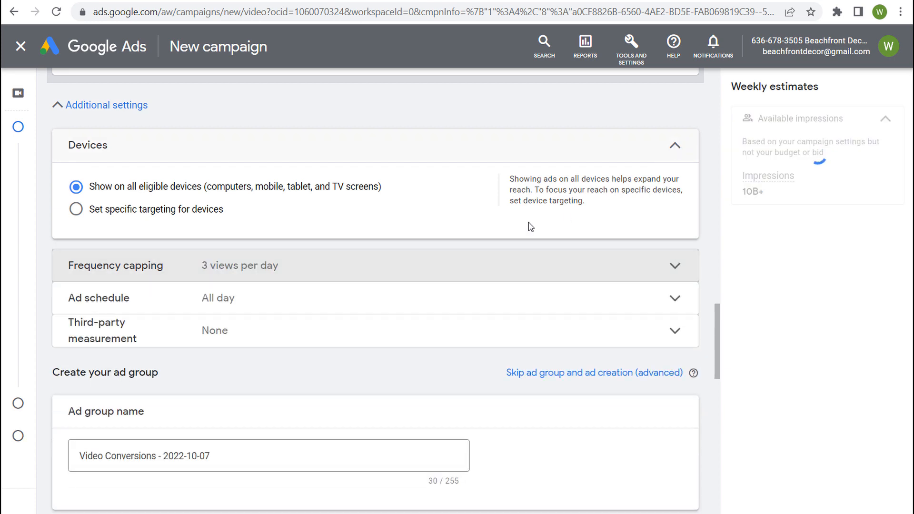
- Keep the ad group's default name and start creating a new audience for it
scroll(385, 262, "down", 4)
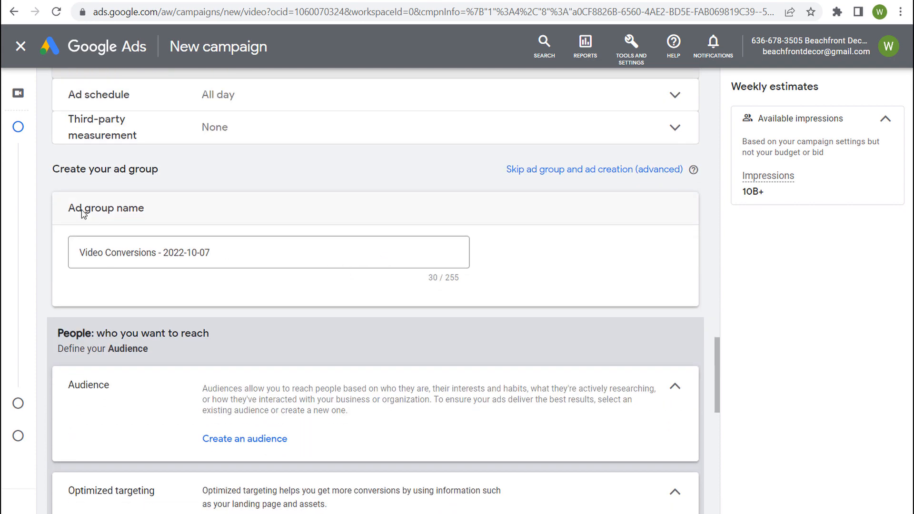
scroll(477, 309, "down", 1)
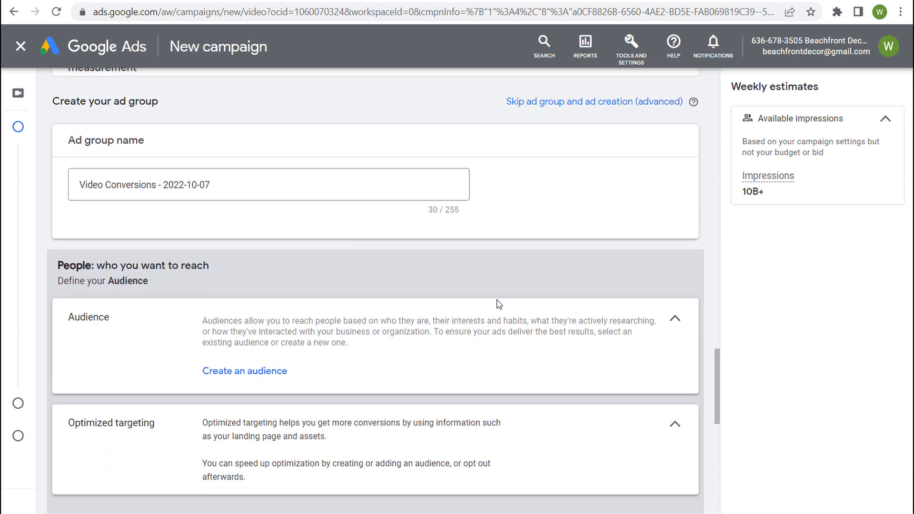
scroll(365, 315, "down", 1)
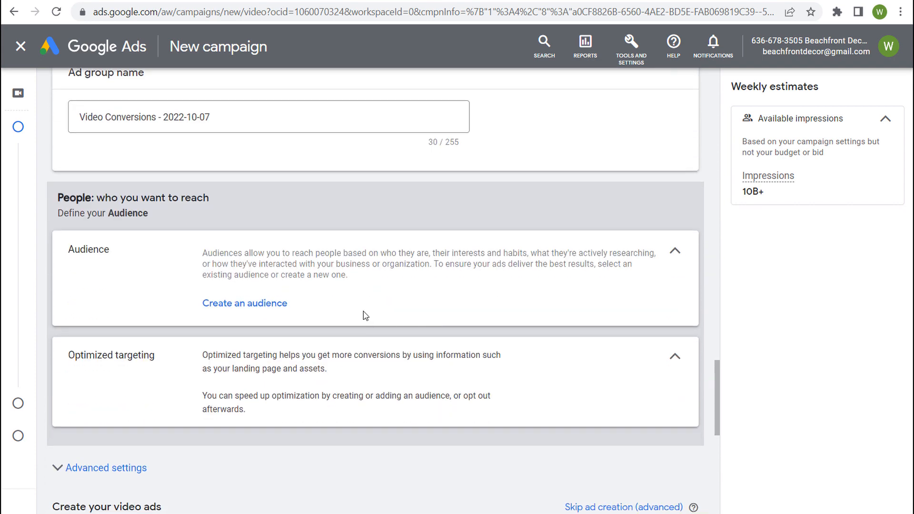
left_click(243, 304)
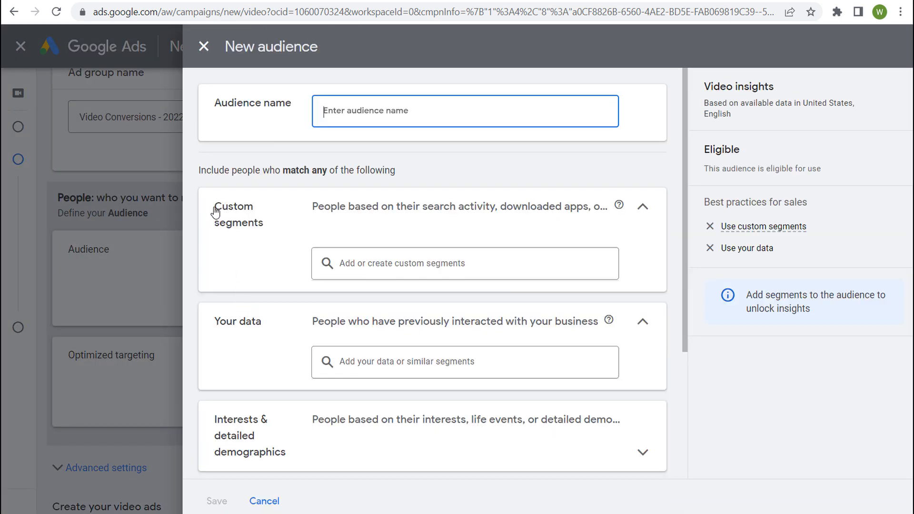
left_click(411, 264)
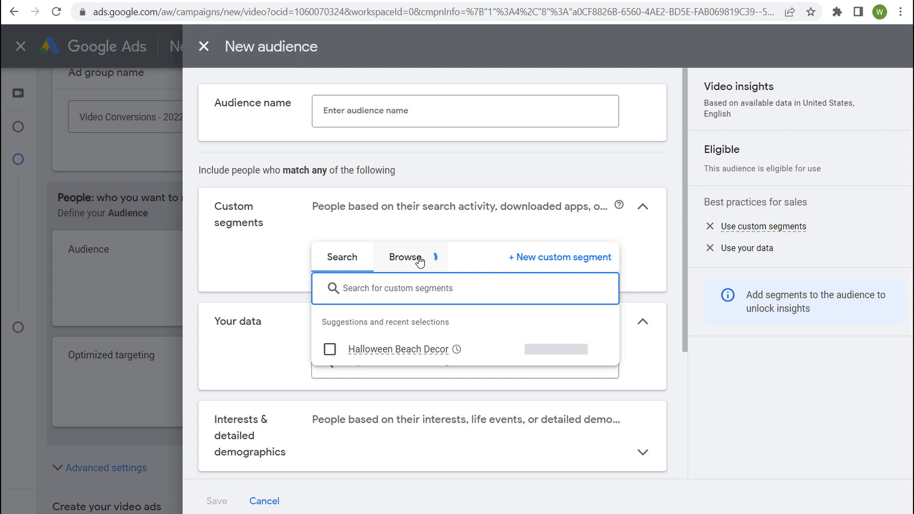
left_click(419, 259)
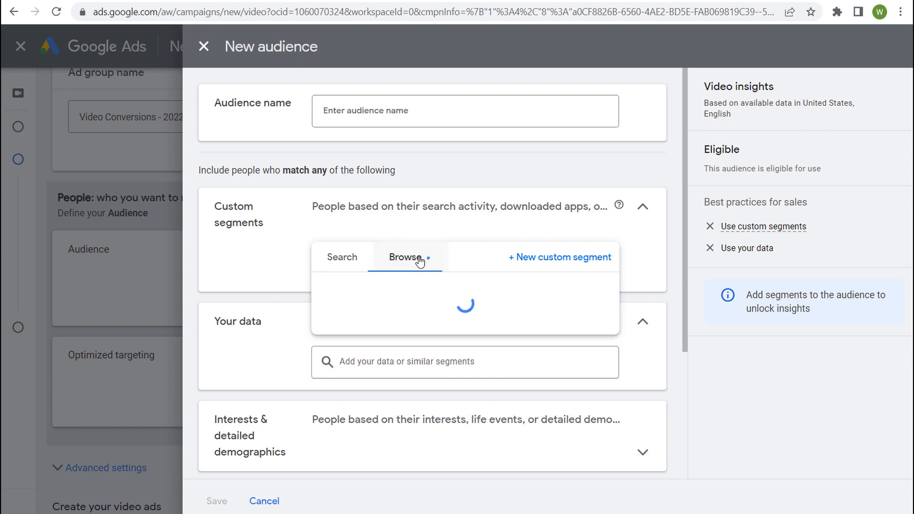
left_click(528, 262)
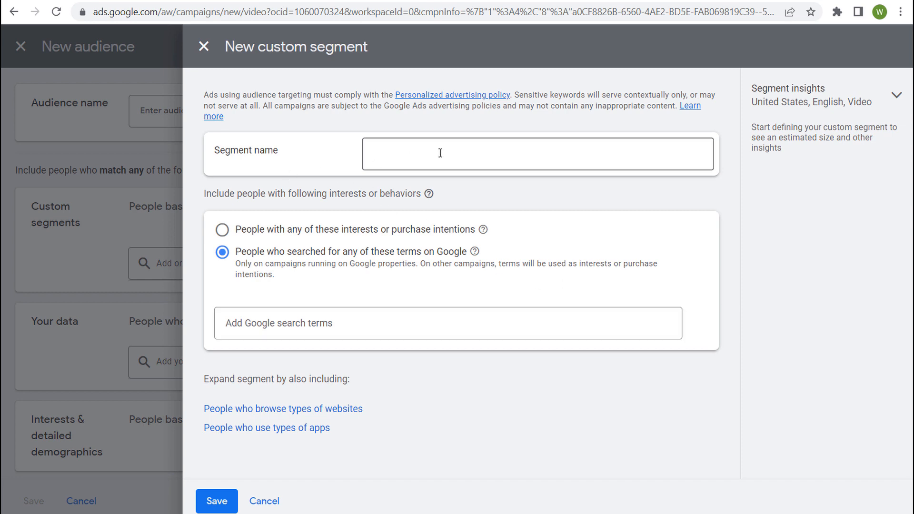
left_click(259, 501)
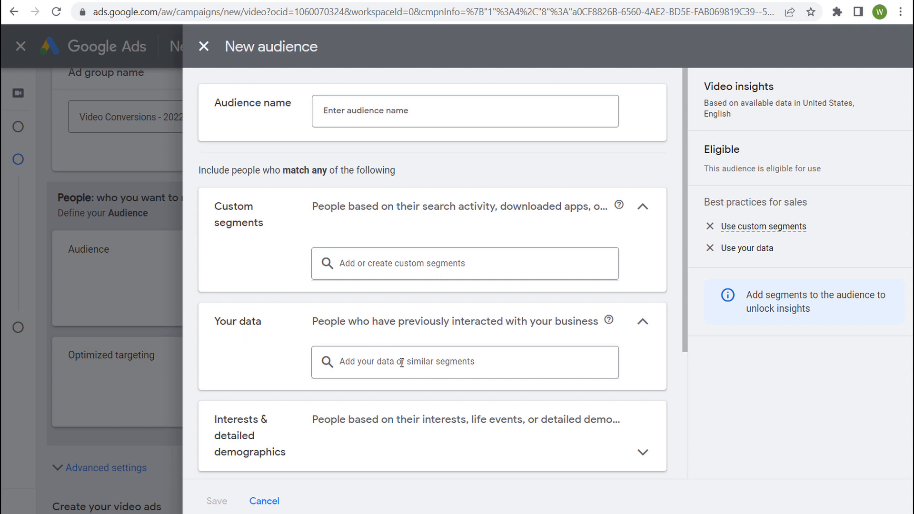
- Review the suggested visitor, similar and YouTube viewer segments available under Your data for the new audience
left_click(428, 363)
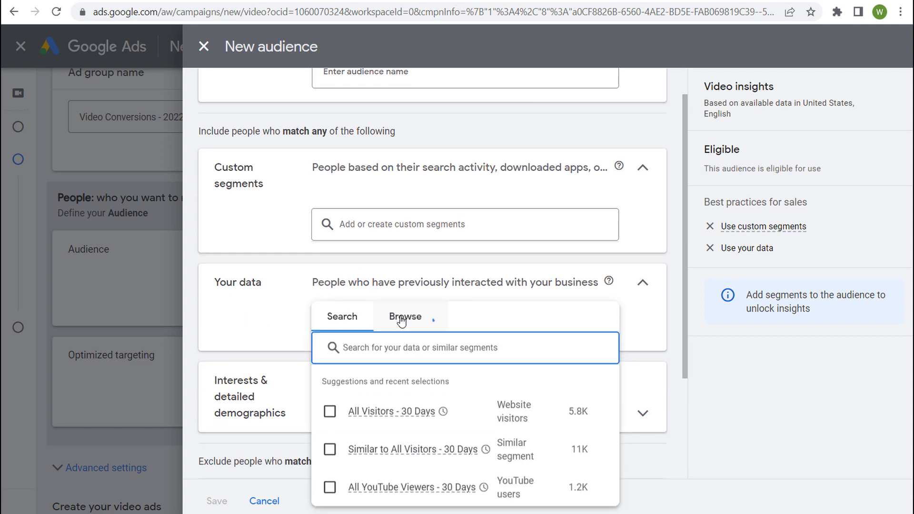
left_click(399, 320)
left_click(352, 320)
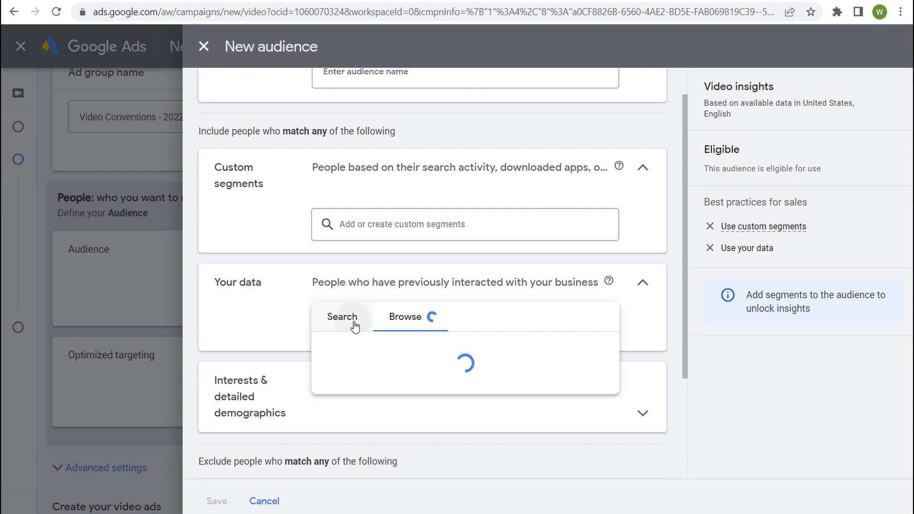
mouse_move(522, 410)
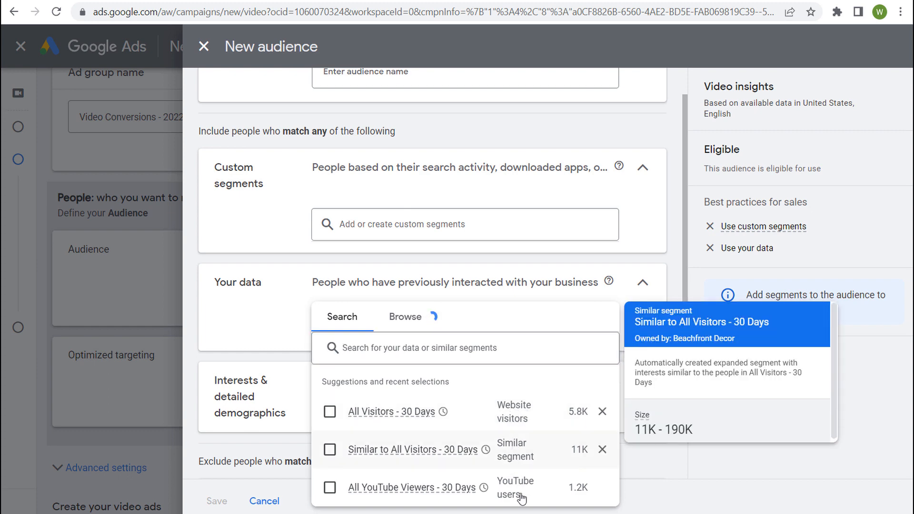
left_click(274, 335)
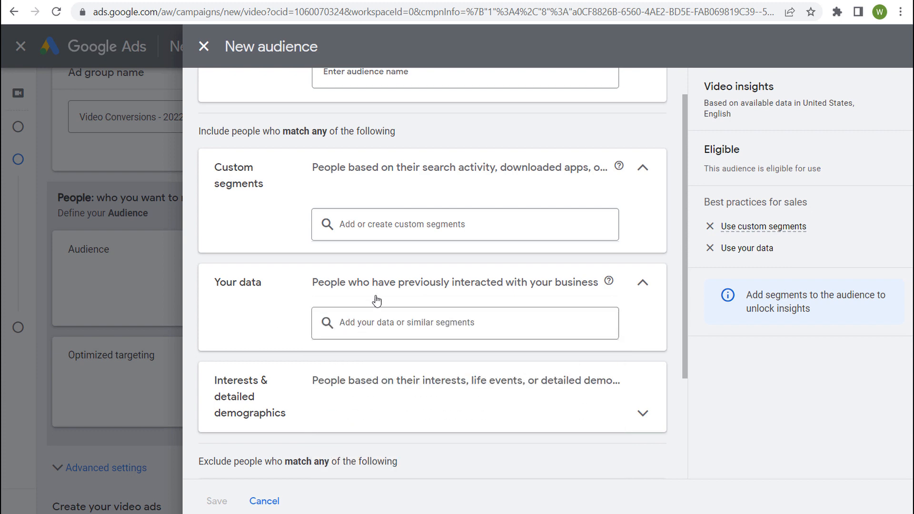
- Add the in-market segment Holiday Items & Decorations to the audience's interests and detailed demographics
left_click(638, 415)
scroll(347, 338, "down", 3)
left_click(400, 317)
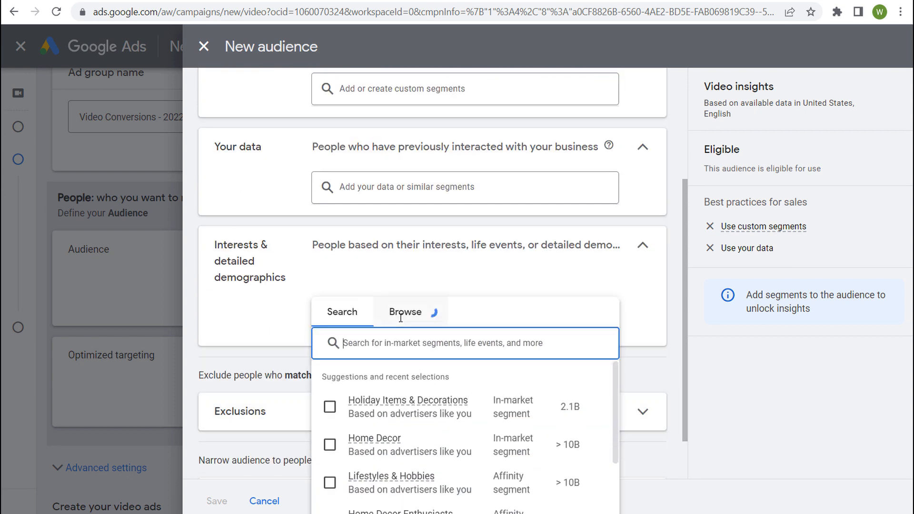
left_click(422, 252)
left_click(347, 257)
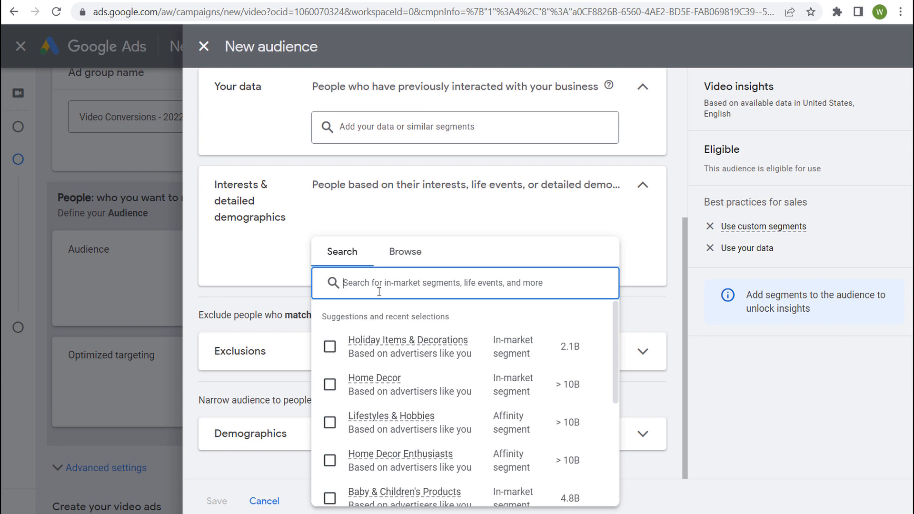
left_click(329, 346)
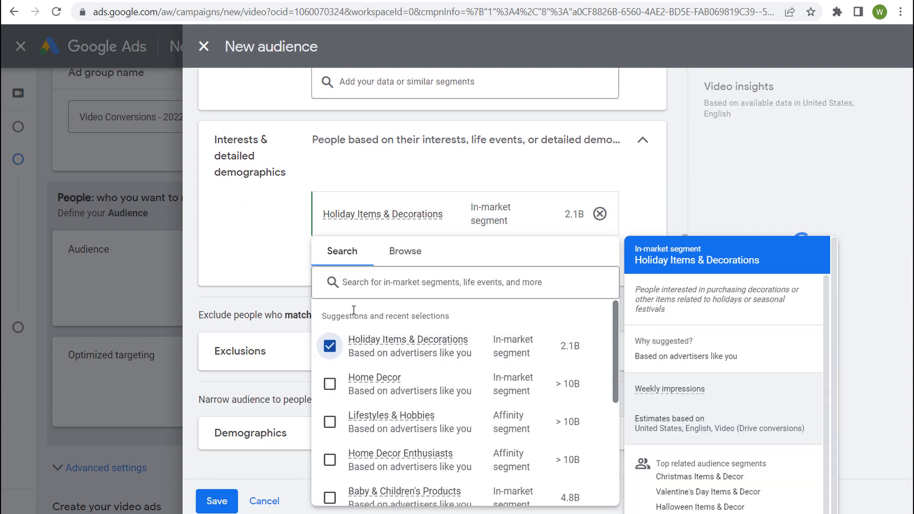
left_click(287, 214)
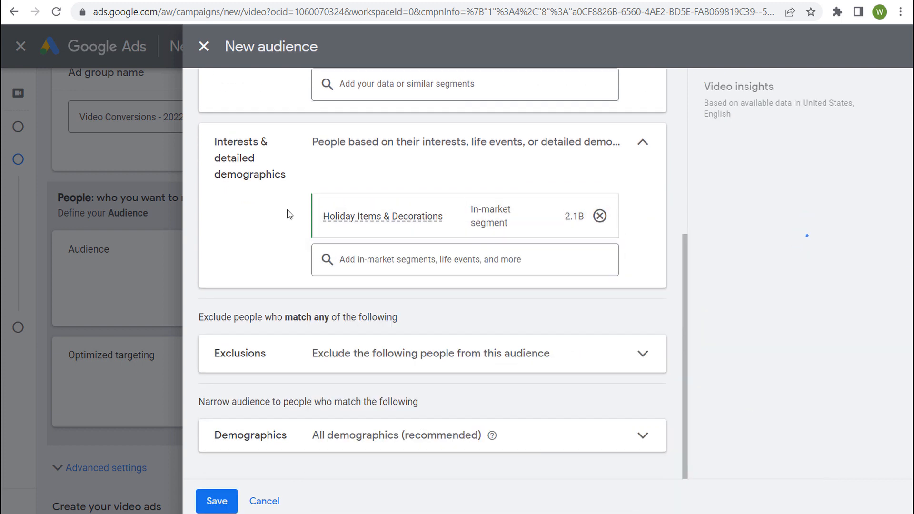
- Add the existing Halloween Beach Decor custom segment to the new audience
scroll(314, 233, "up", 4)
left_click(395, 188)
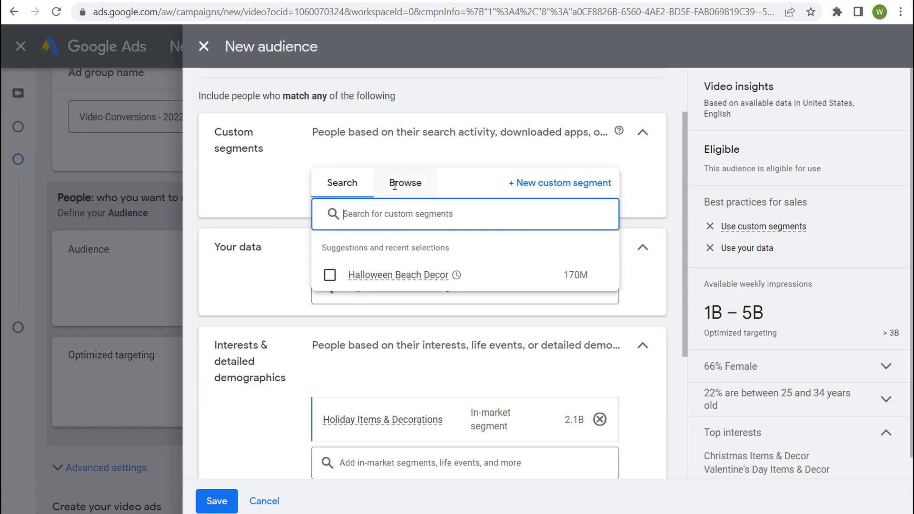
left_click(330, 275)
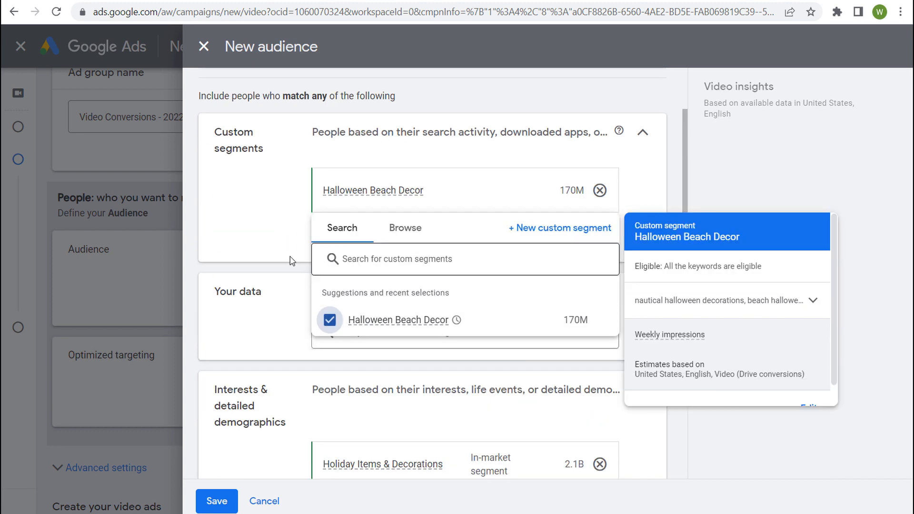
left_click(279, 204)
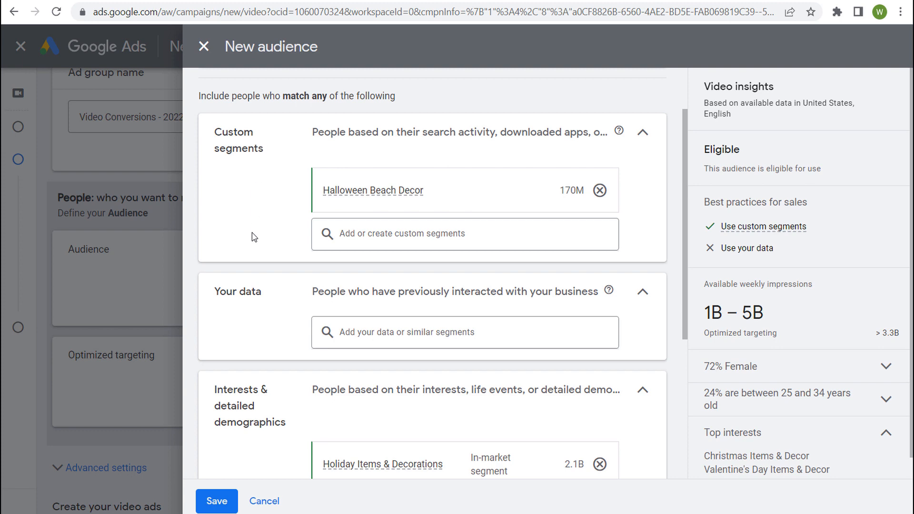
- Keep all genders and ages 18 to 65+ in the audience's demographics and save the audience
scroll(261, 212, "down", 5)
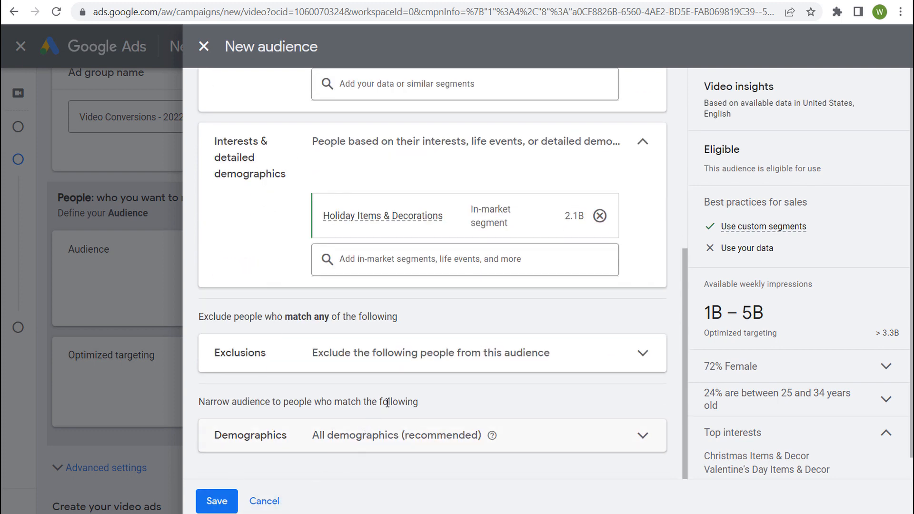
left_click(402, 438)
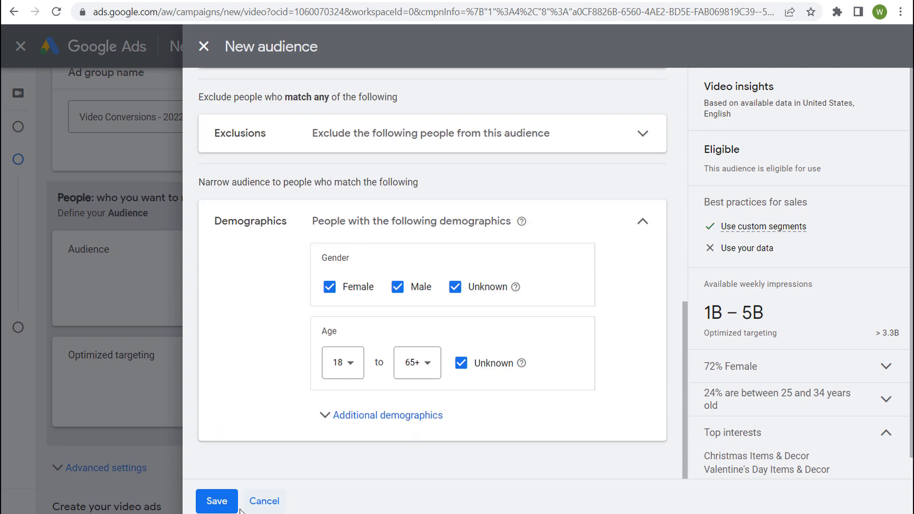
left_click(217, 500)
left_click(219, 497)
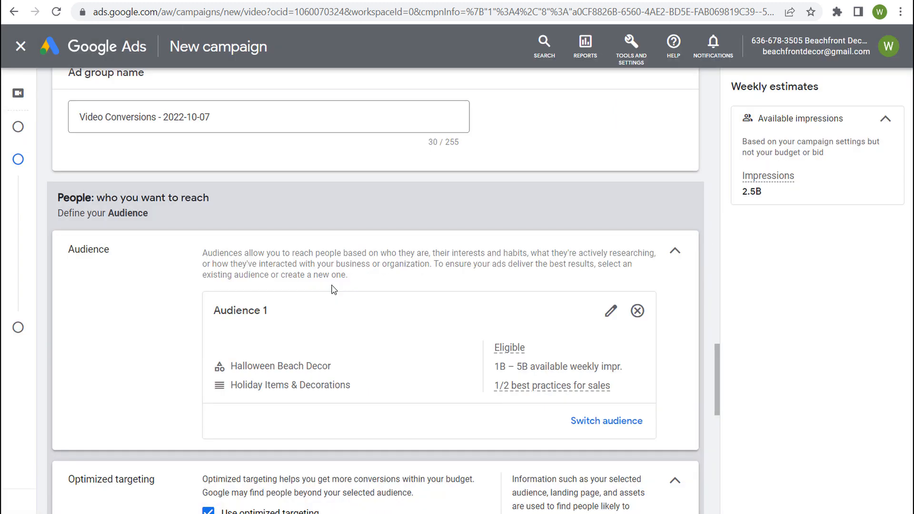
- Review the ad group's optimized targeting option and its explanation, leaving it enabled
scroll(169, 312, "down", 4)
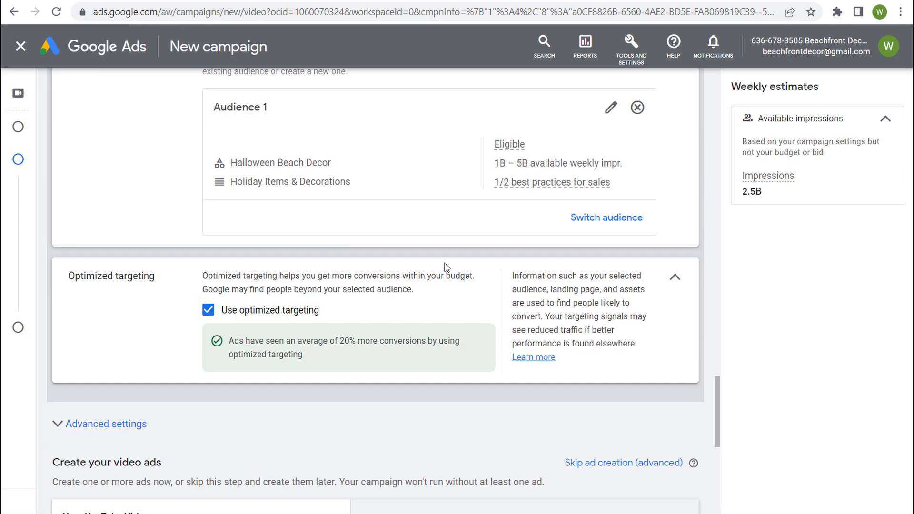
left_click_drag(523, 289, 563, 289)
left_click(573, 301)
scroll(146, 358, "down", 3)
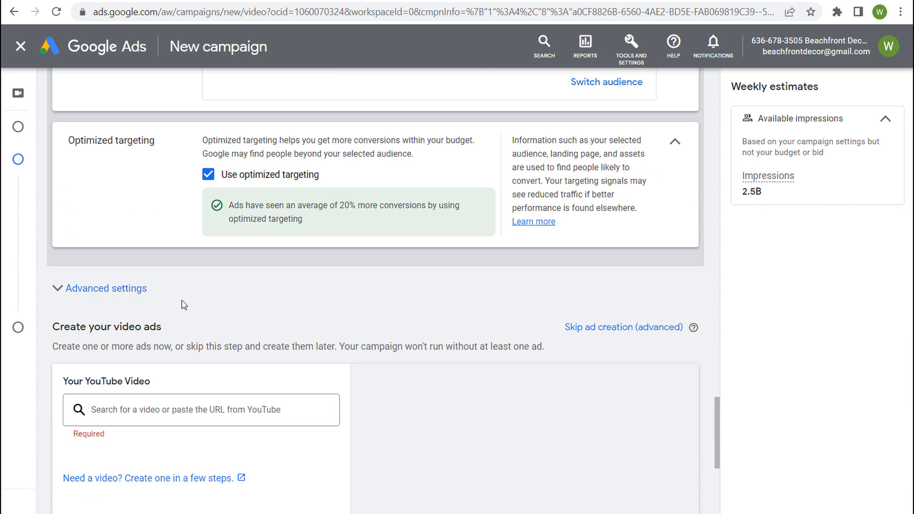
scroll(377, 336, "down", 3)
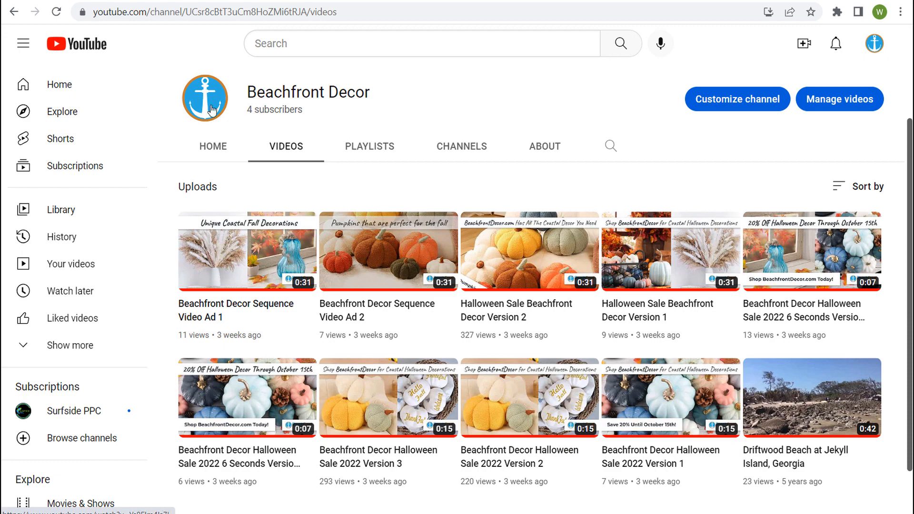
- Copy the link of Halloween Sale Beachfront Decor Version 2 from the YouTube channel and use it as the campaign ad's video
right_click(505, 245)
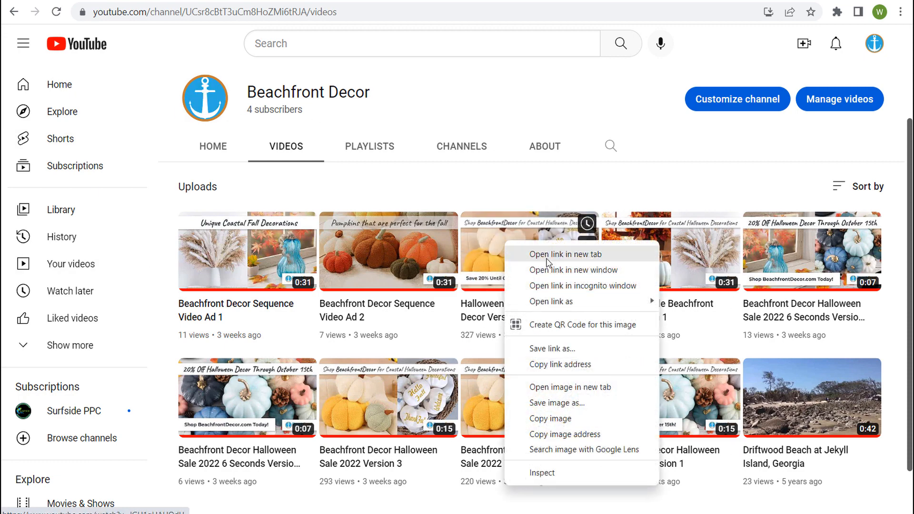
left_click(560, 364)
left_click(122, 1)
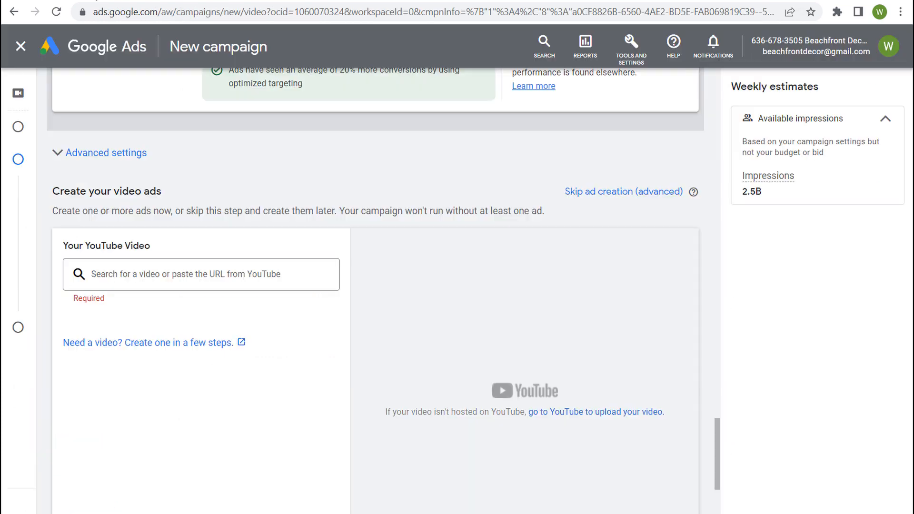
left_click(175, 275)
key("ctrl+v")
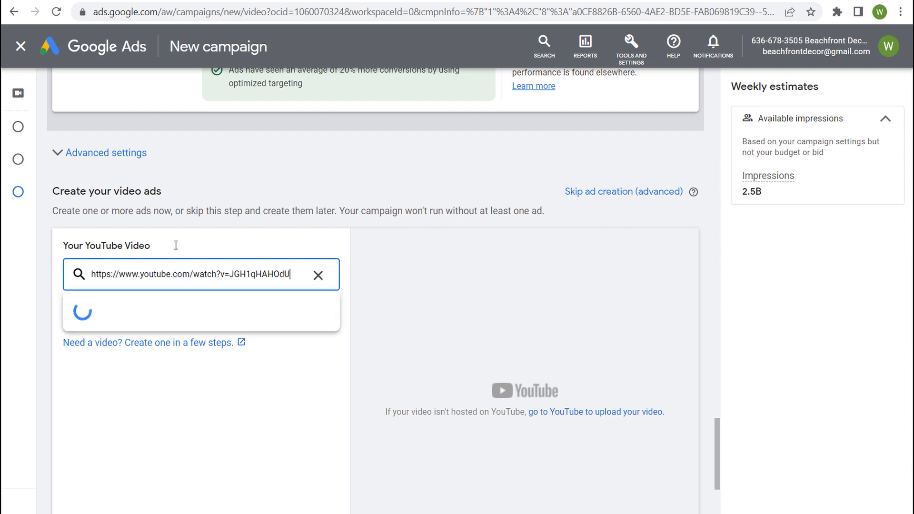
- Copy the address of the Halloween decorations page, beachfrontdecor.com/beach-halloween-decorations/, and set it as the video ad's final URL
scroll(212, 249, "down", 2)
scroll(213, 248, "down", 3)
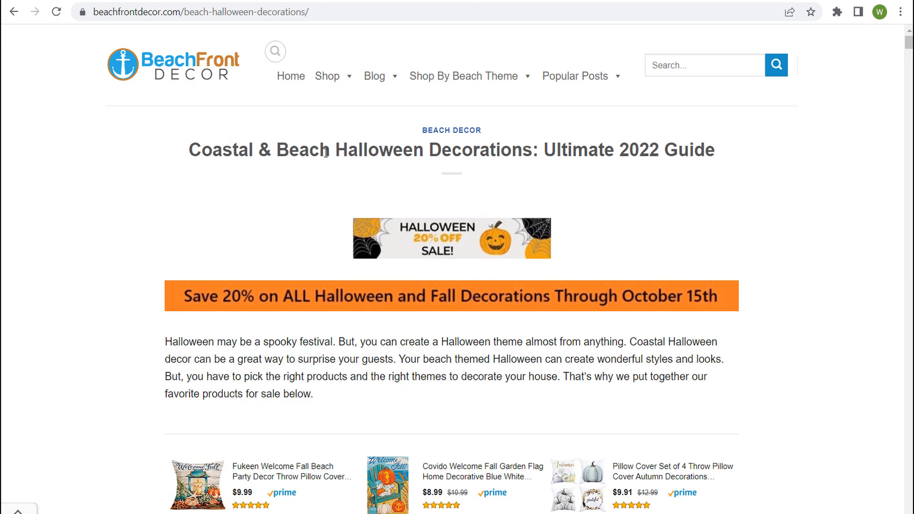
scroll(104, 203, "down", 20)
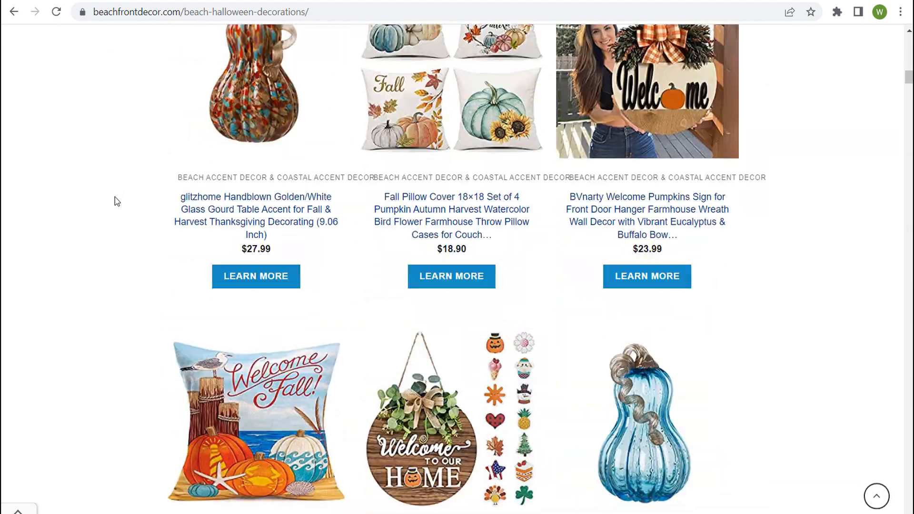
scroll(114, 214, "down", 7)
scroll(130, 233, "up", 20)
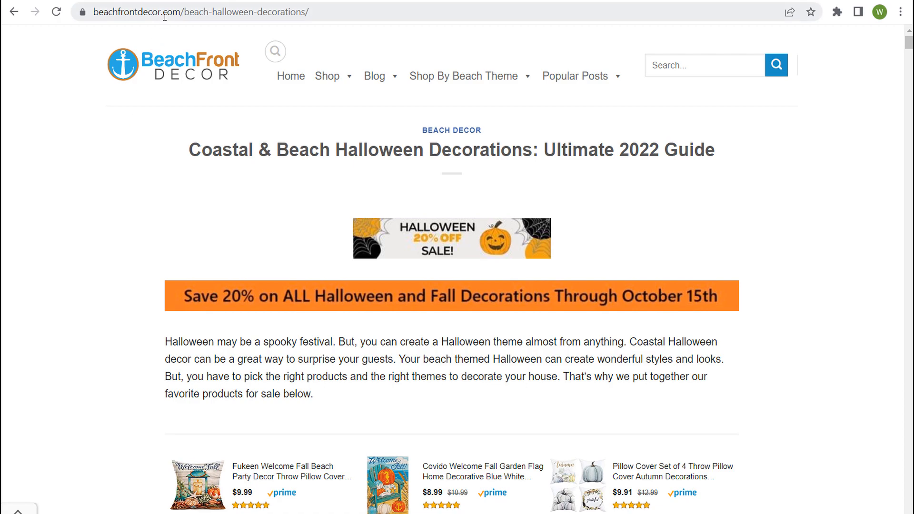
left_click(164, 17)
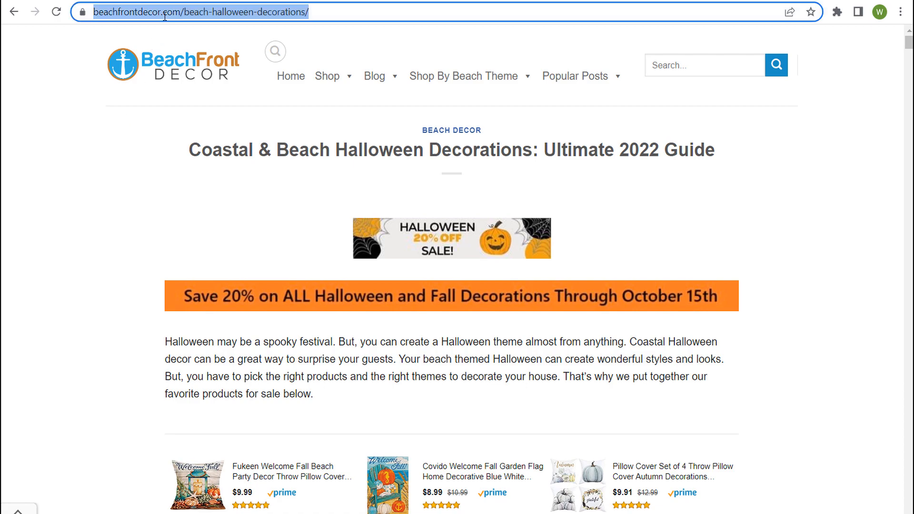
left_click(177, 1)
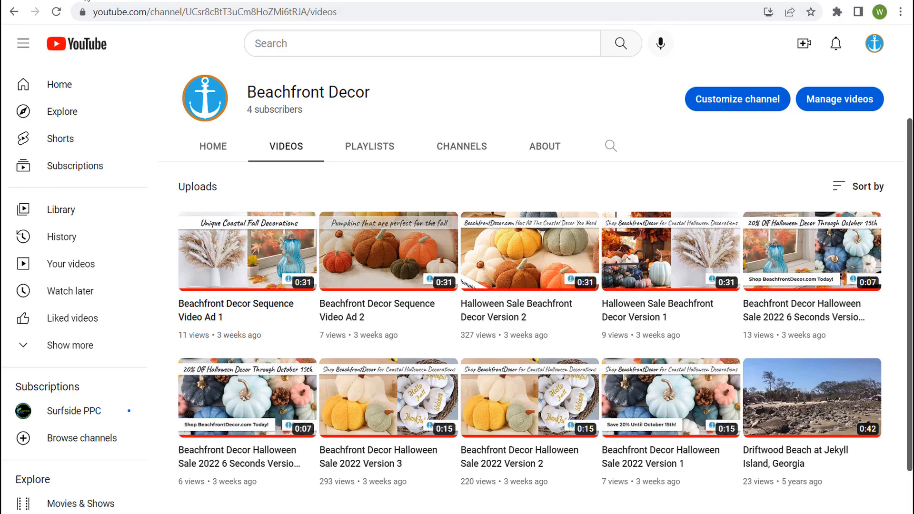
left_click(87, 0)
left_click(180, 293)
key("ctrl+v")
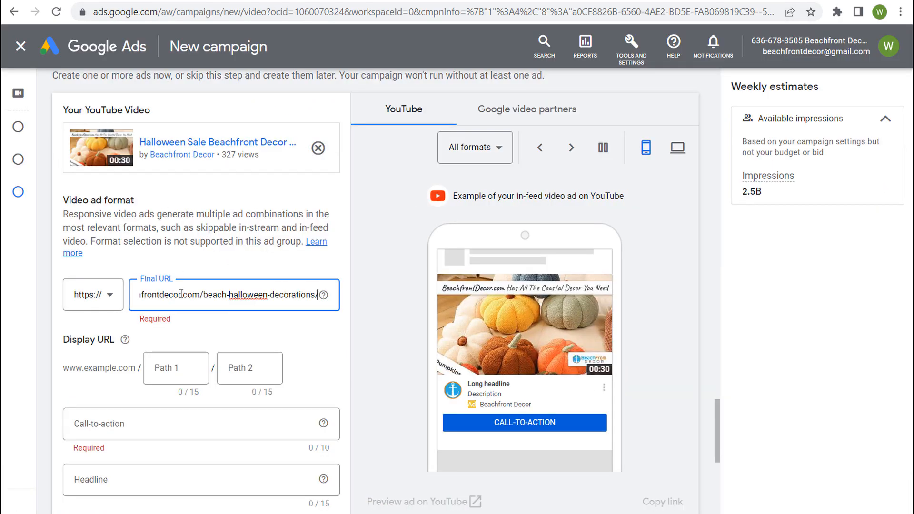
left_click(195, 216)
- Leave the display URL paths empty and set the ad's call-to-action to Shop now
scroll(203, 305, "down", 2)
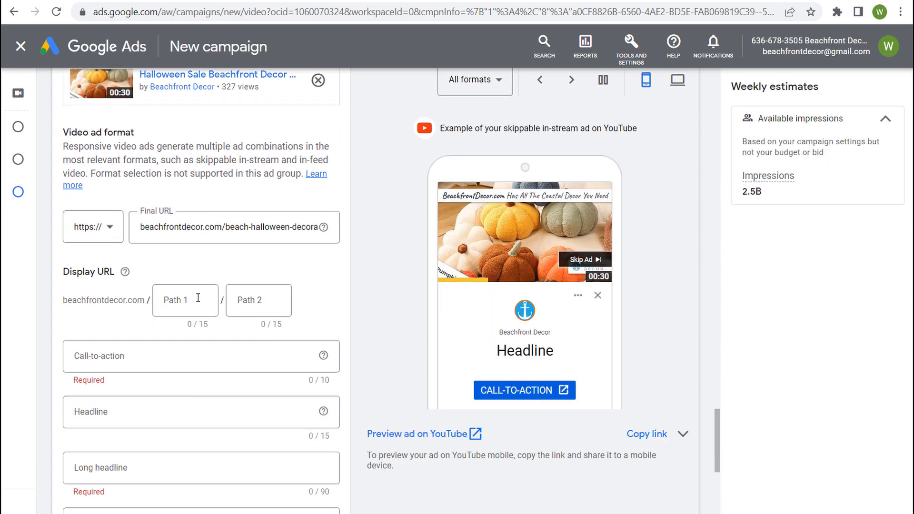
scroll(204, 304, "down", 2)
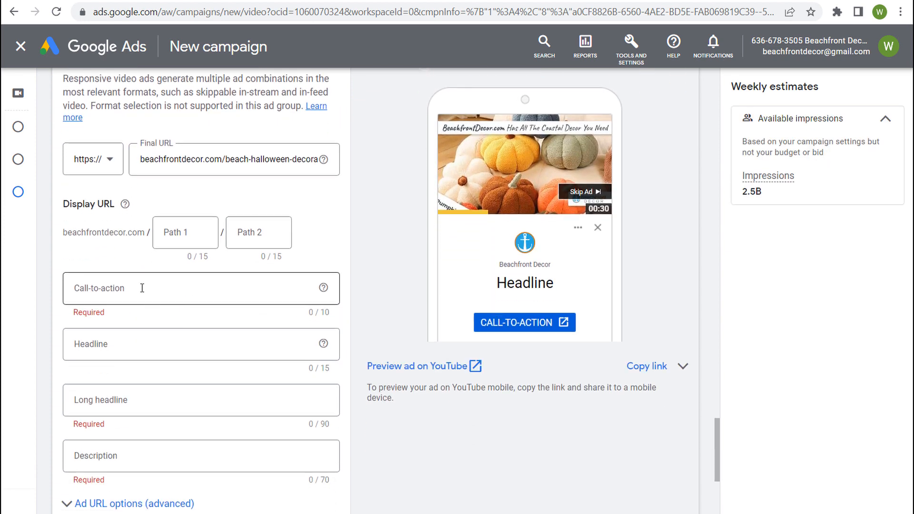
left_click(142, 288)
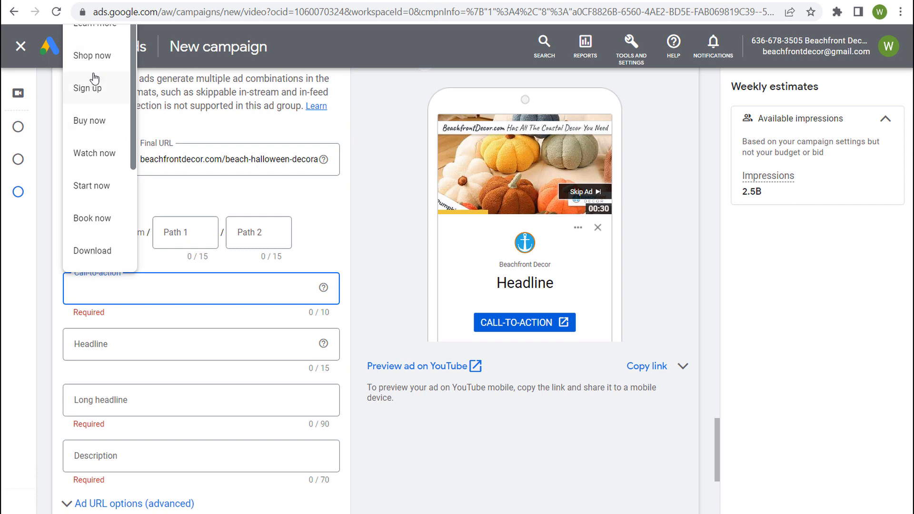
left_click(94, 57)
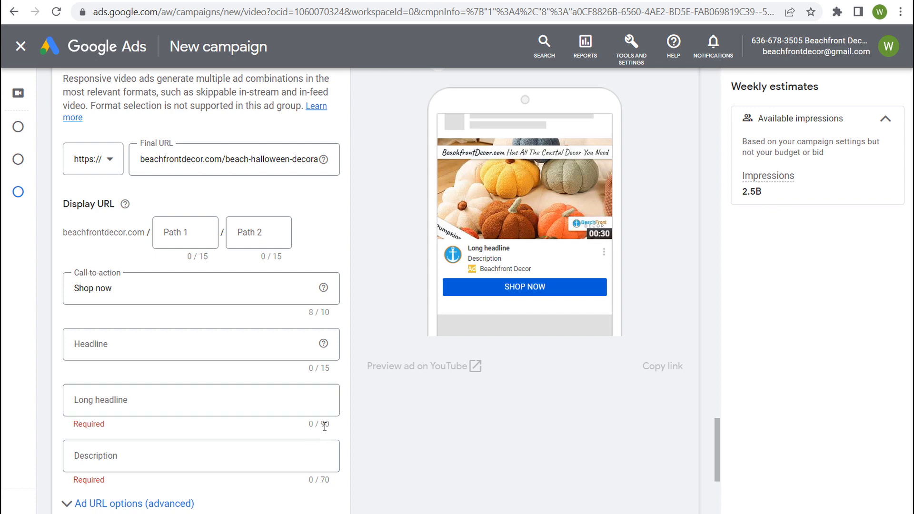
- Set the companion banner to the already uploaded Halloween 20% Off Sale image instead of the autogenerated channel banner
scroll(198, 385, "down", 1)
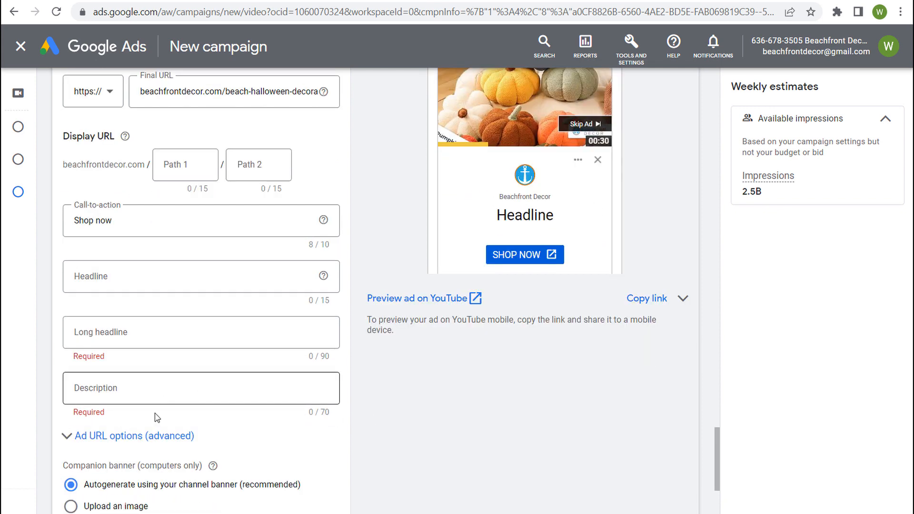
scroll(484, 383, "down", 1)
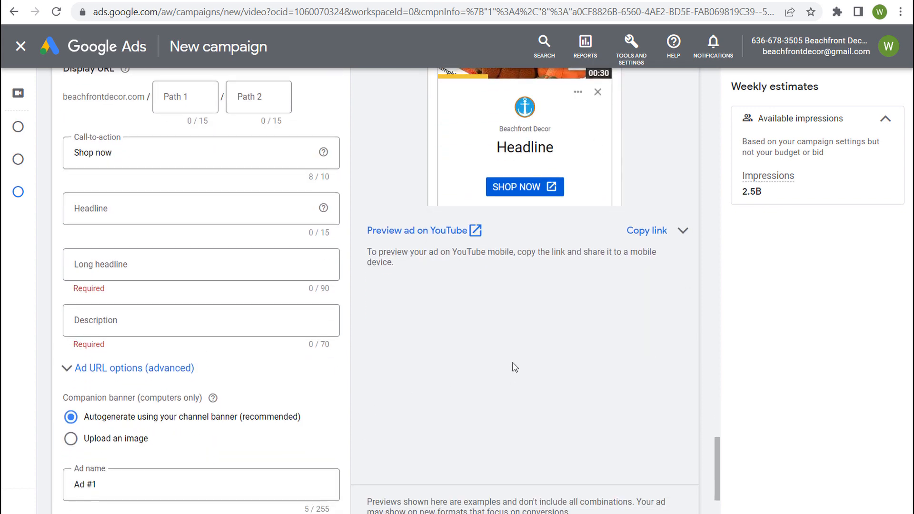
scroll(515, 366, "down", 1)
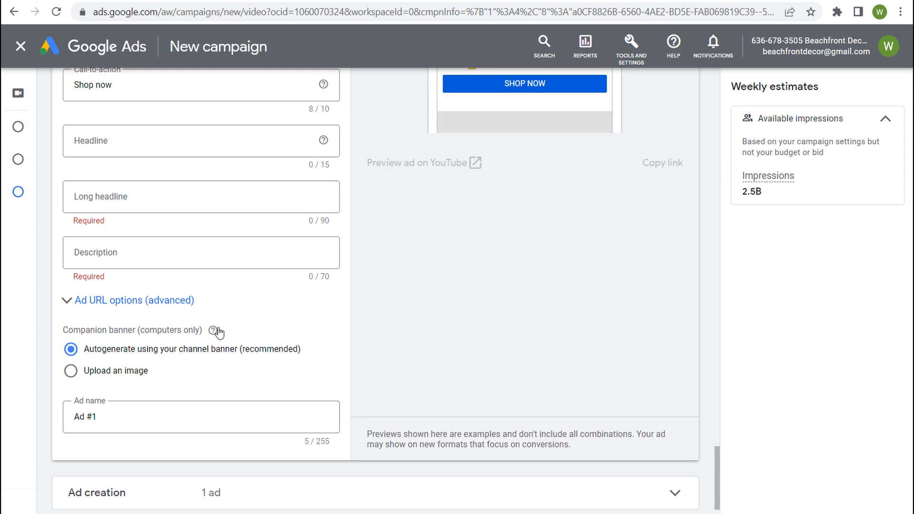
mouse_move(216, 335)
left_click(123, 374)
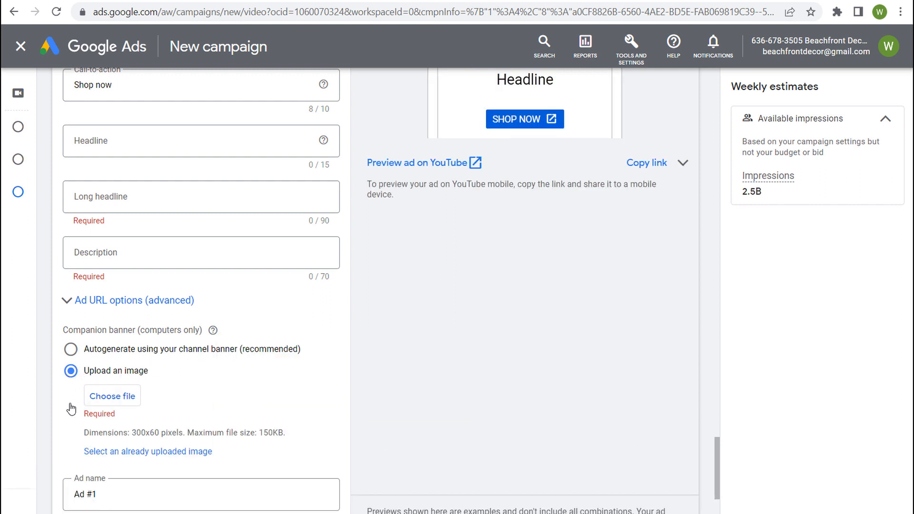
left_click(161, 452)
left_click(423, 168)
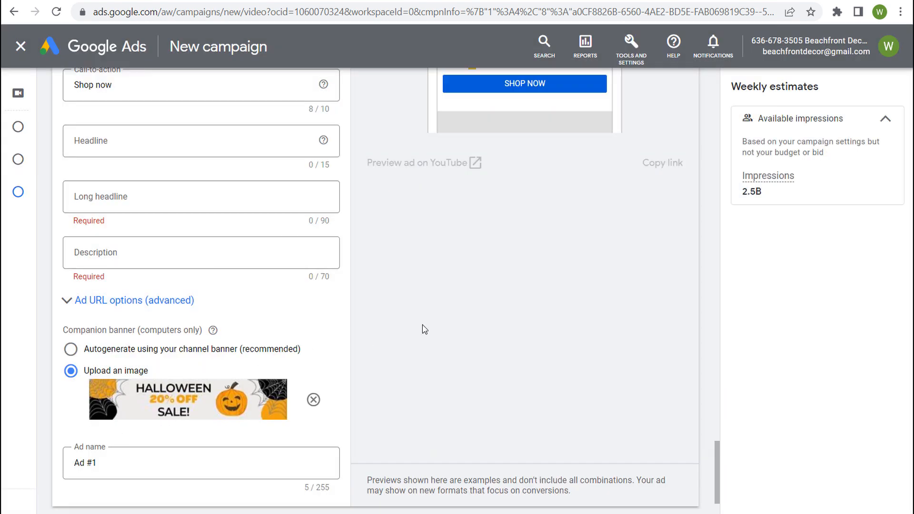
- Enter headline "Halloween Sale", long headline "Save 20% On All Halloween Decorations at Beachfront Decor through October 15th" and description "Coastal & Beach Halloween Decorations - Ultimate 2022 Guide"
scroll(465, 337, "up", 2)
scroll(497, 289, "up", 1)
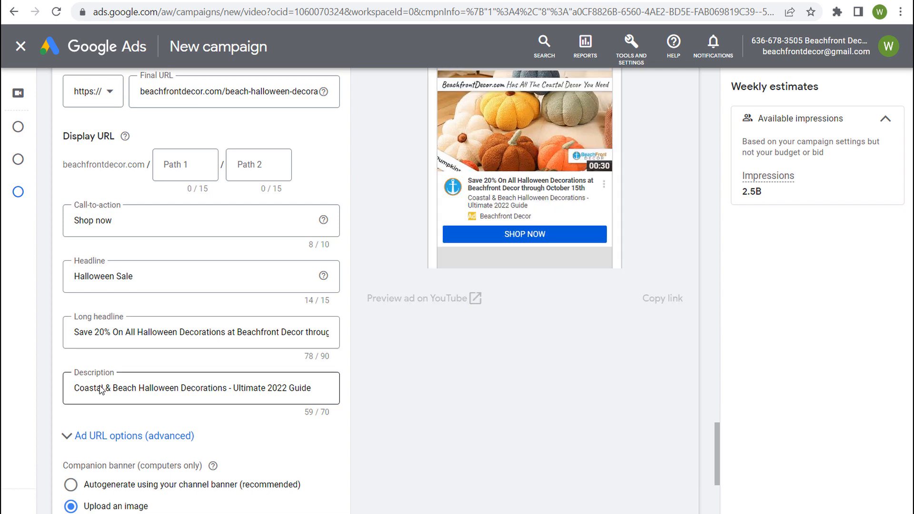
scroll(285, 422, "down", 4)
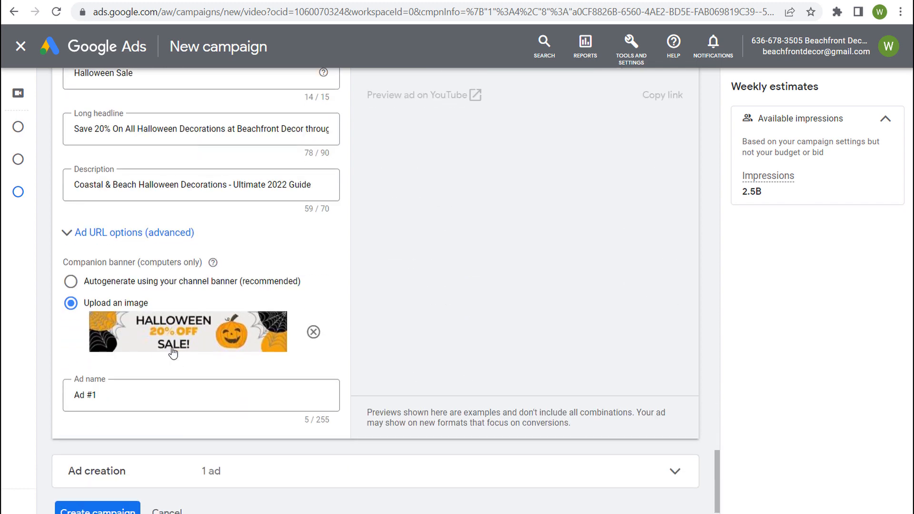
scroll(465, 312, "down", 2)
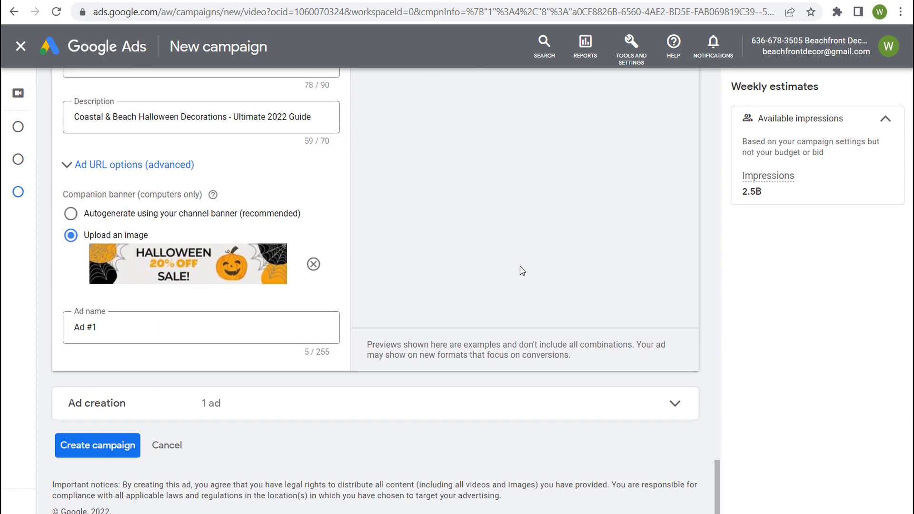
- Expand the campaign's ad creation section and duplicate the responsive video ad Ad #1
left_click(671, 405)
scroll(566, 269, "down", 4)
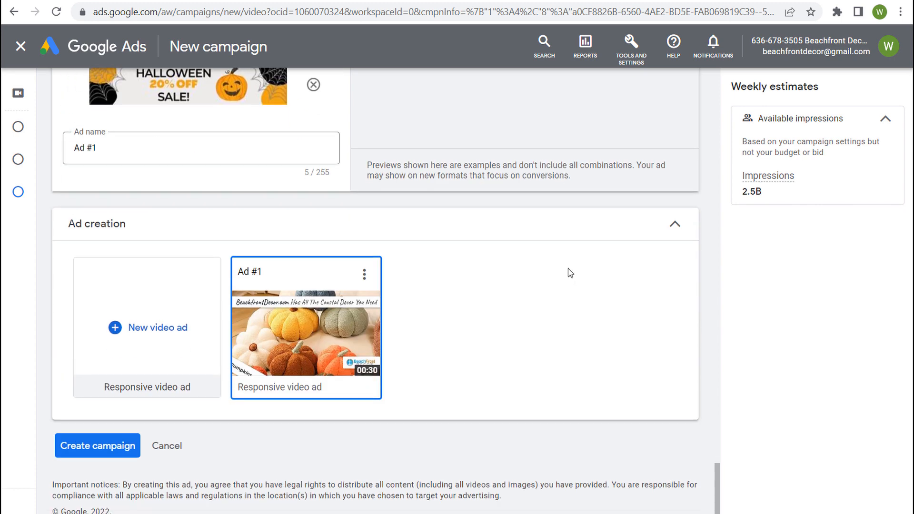
left_click(364, 274)
left_click(369, 281)
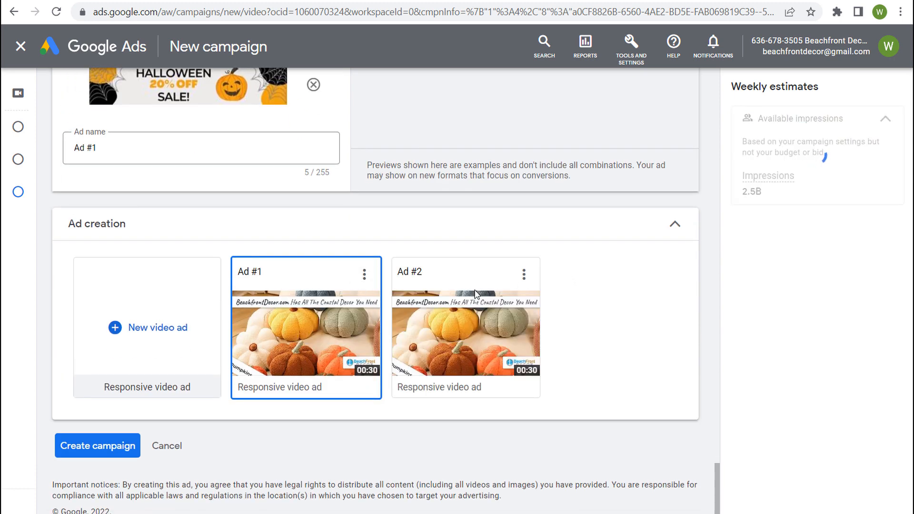
- Replace the video in the duplicated ad with Beachfront Decor Halloween Sale 2022 Version 3, using its link copied from the YouTube channel
left_click(480, 334)
scroll(412, 329, "up", 6)
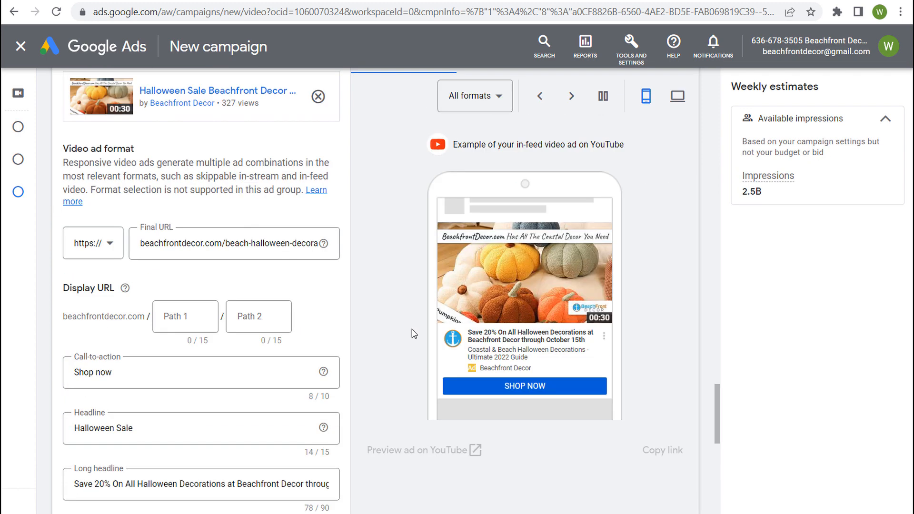
left_click(318, 165)
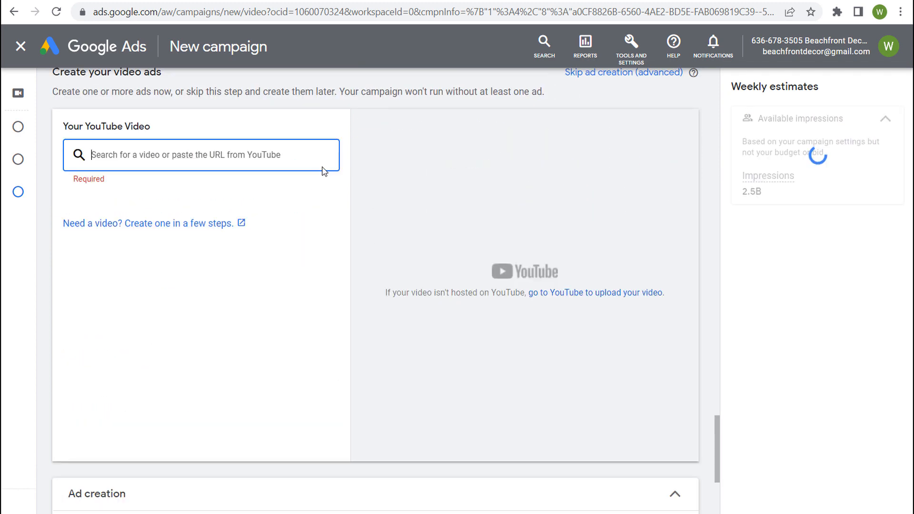
left_click(218, 2)
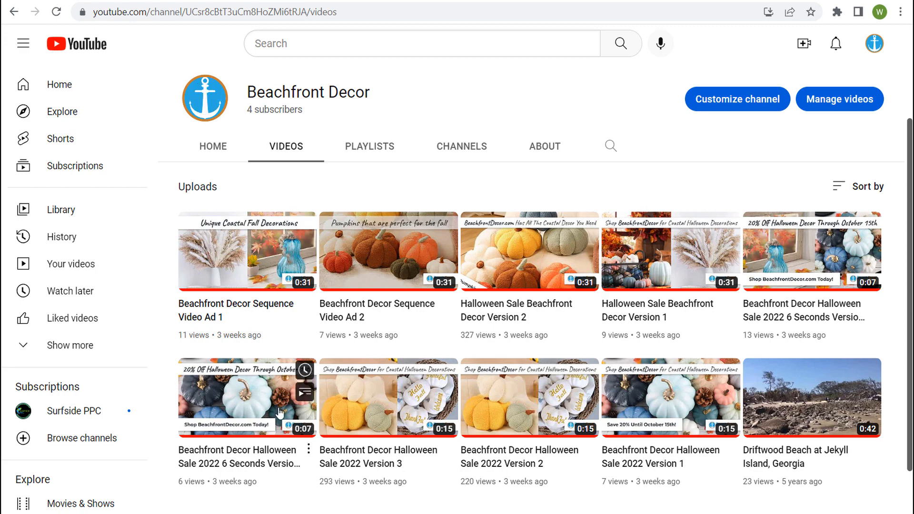
right_click(381, 397)
left_click(400, 358)
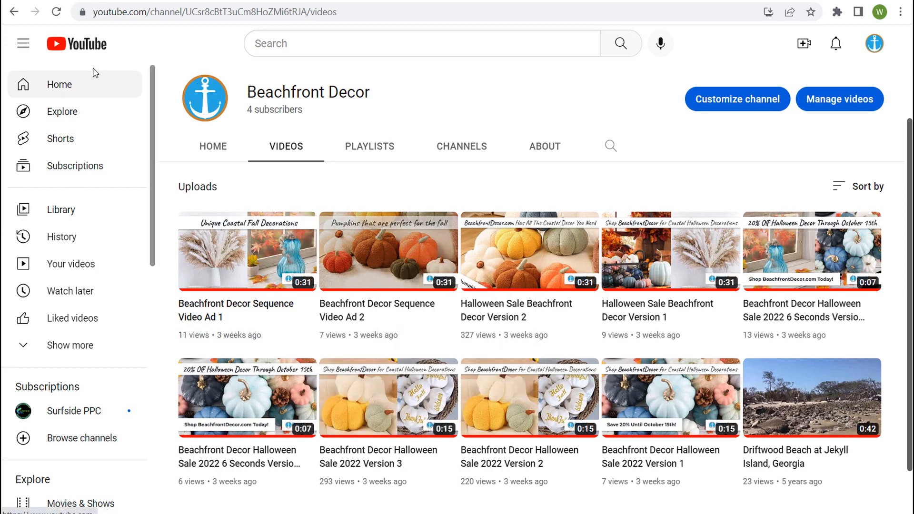
left_click(109, 1)
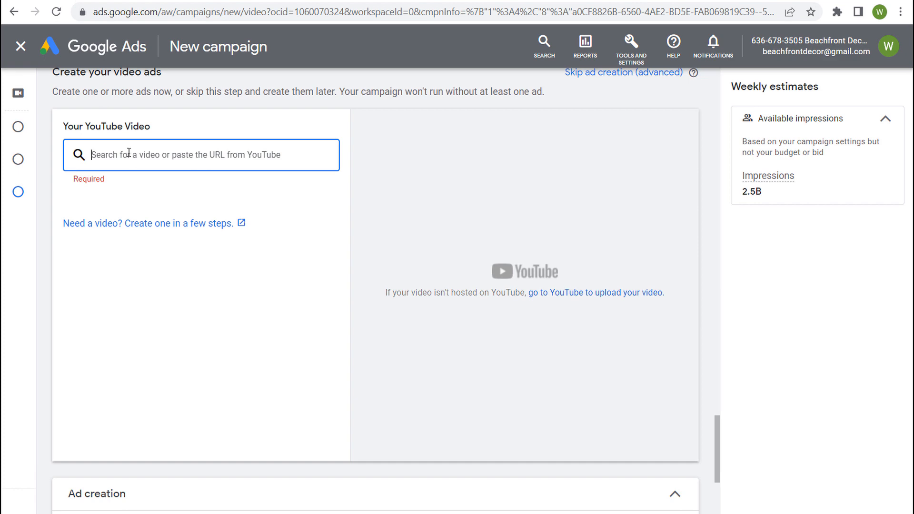
key("ctrl+v")
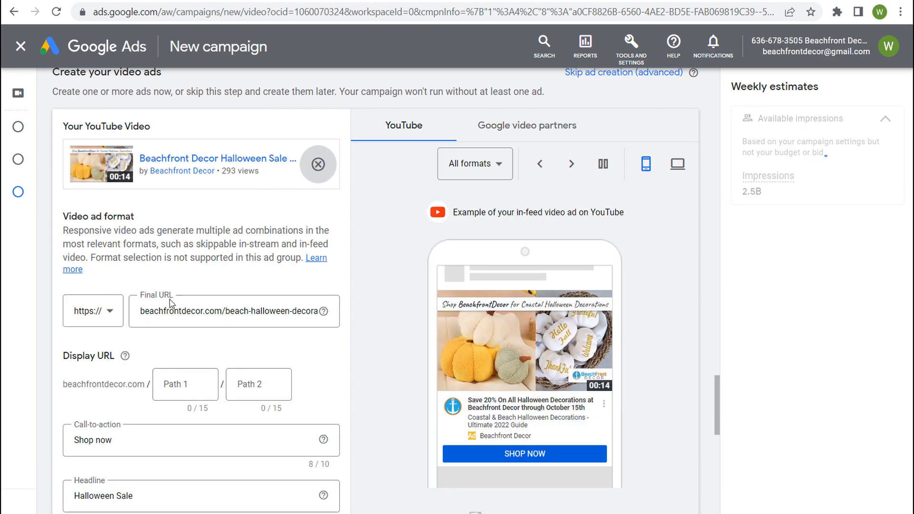
- Check the second ad's copied URL, texts, companion banner and name, leave them as they are, and create the campaign with both ads
scroll(327, 245, "down", 2)
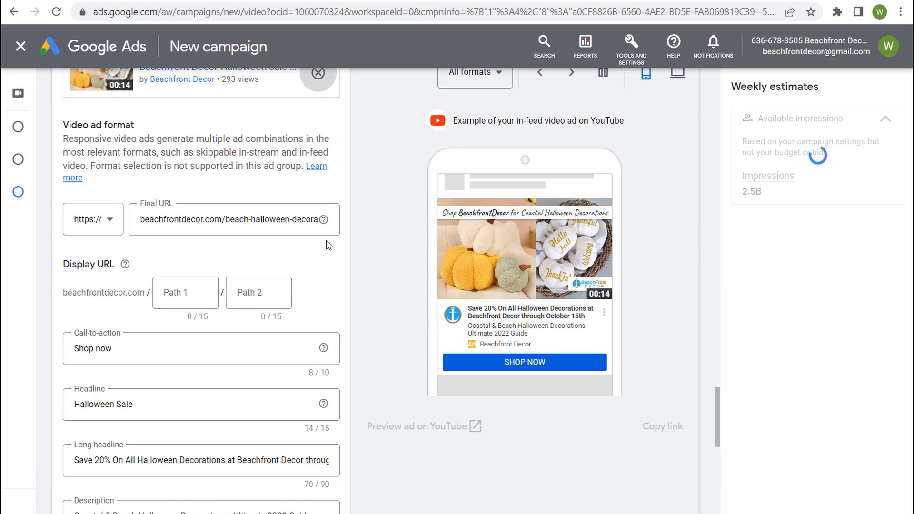
scroll(328, 245, "down", 2)
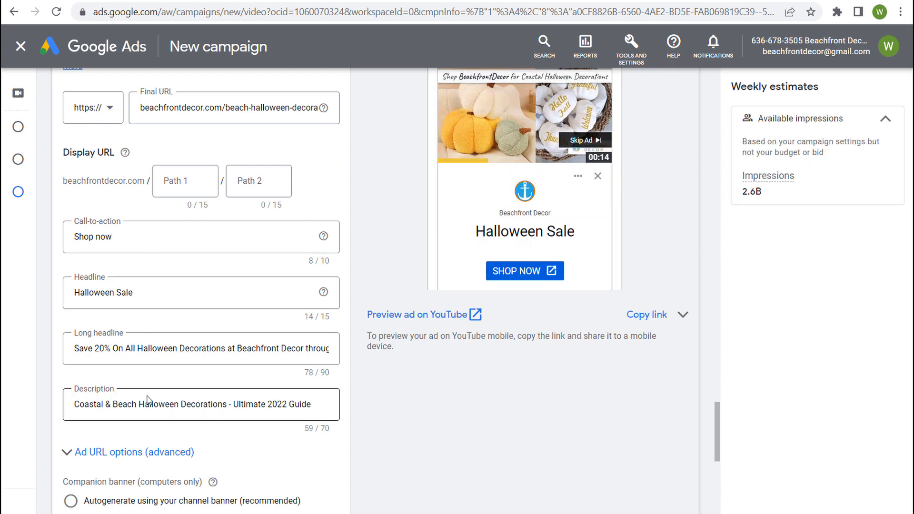
scroll(147, 400, "down", 4)
left_click(115, 415)
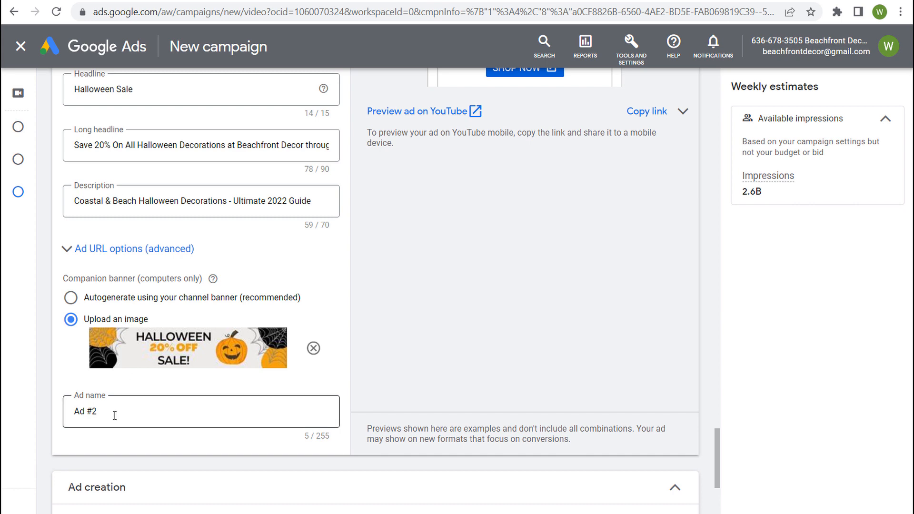
scroll(186, 409, "down", 5)
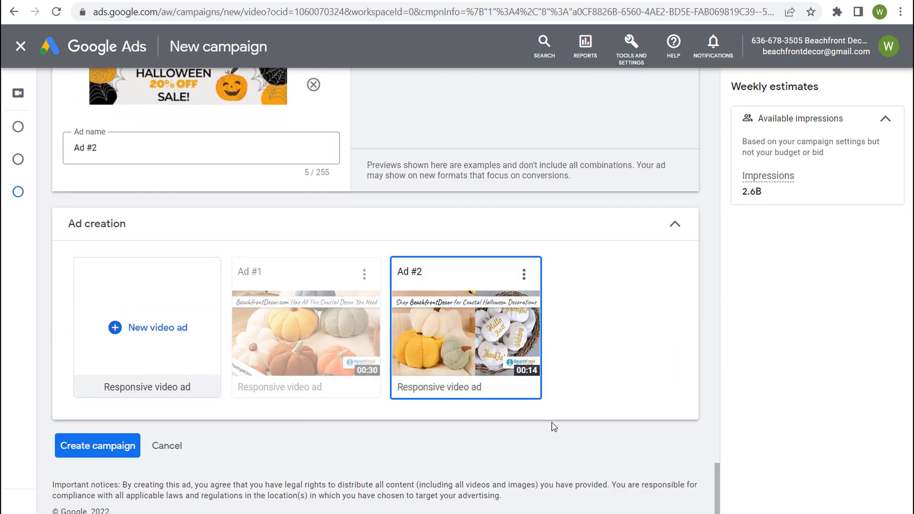
left_click(81, 450)
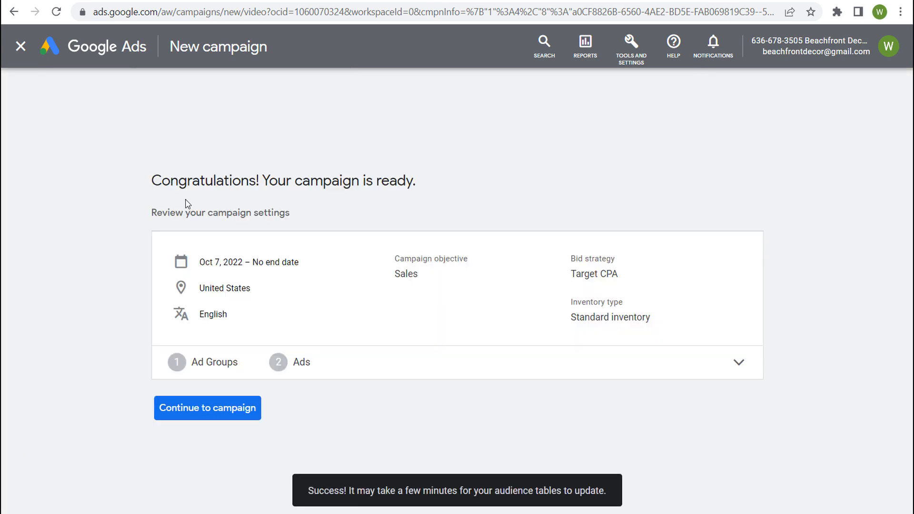
- Review the YouTube channel's uploaded videos and the Halloween decorations landing page, and return to the Google Ads campaign summary
left_click(206, 0)
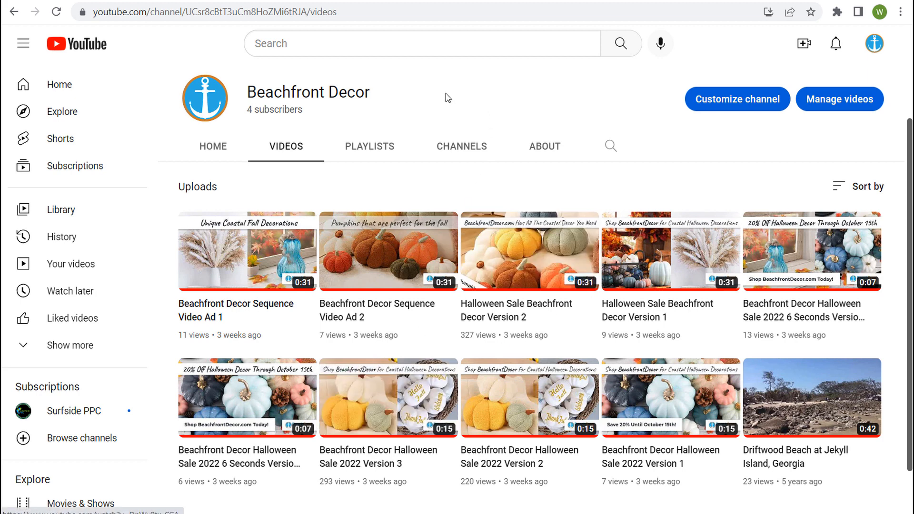
left_click(49, 1)
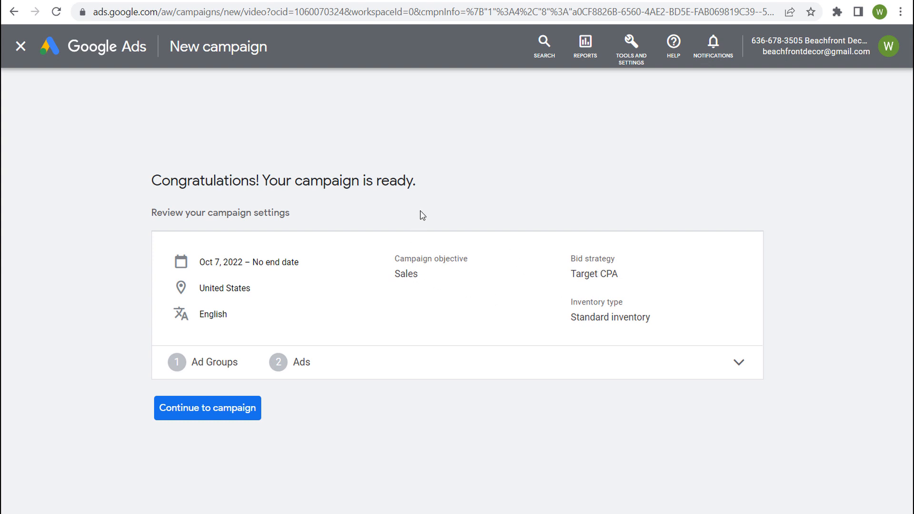
left_click(704, 2)
scroll(133, 238, "down", 5)
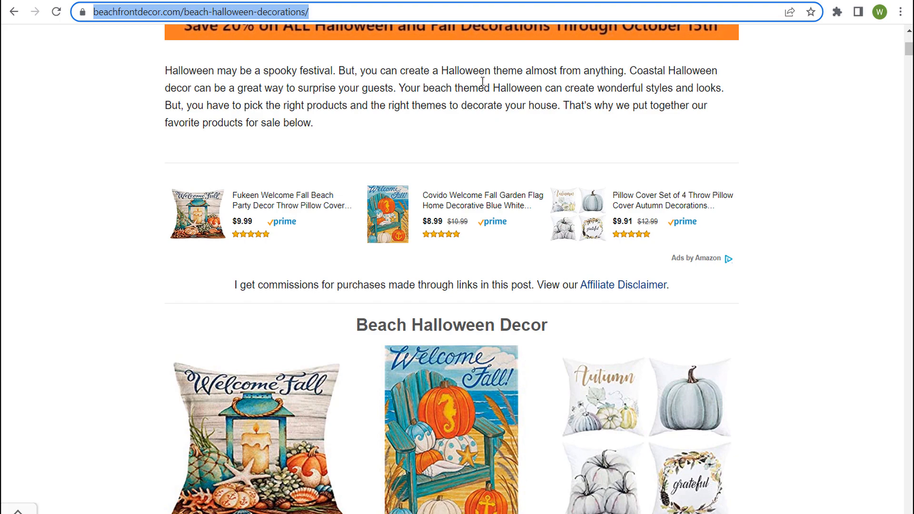
left_click(67, 2)
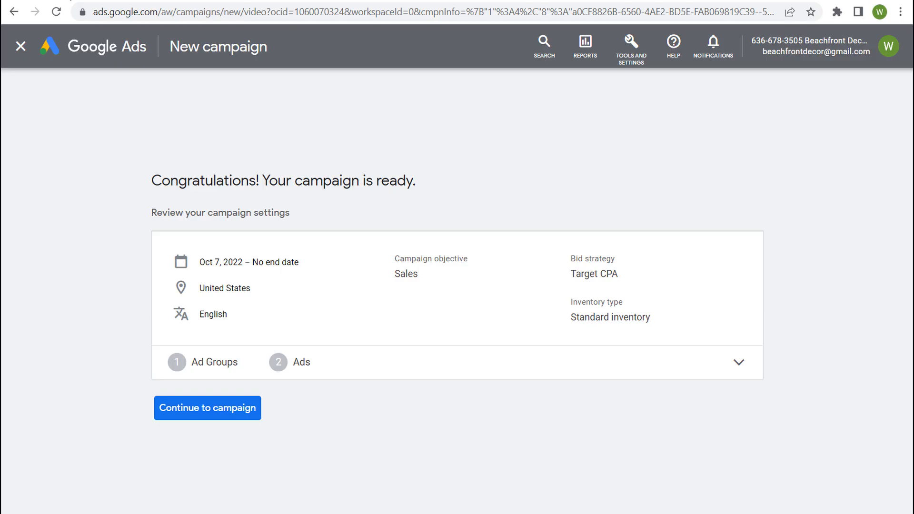